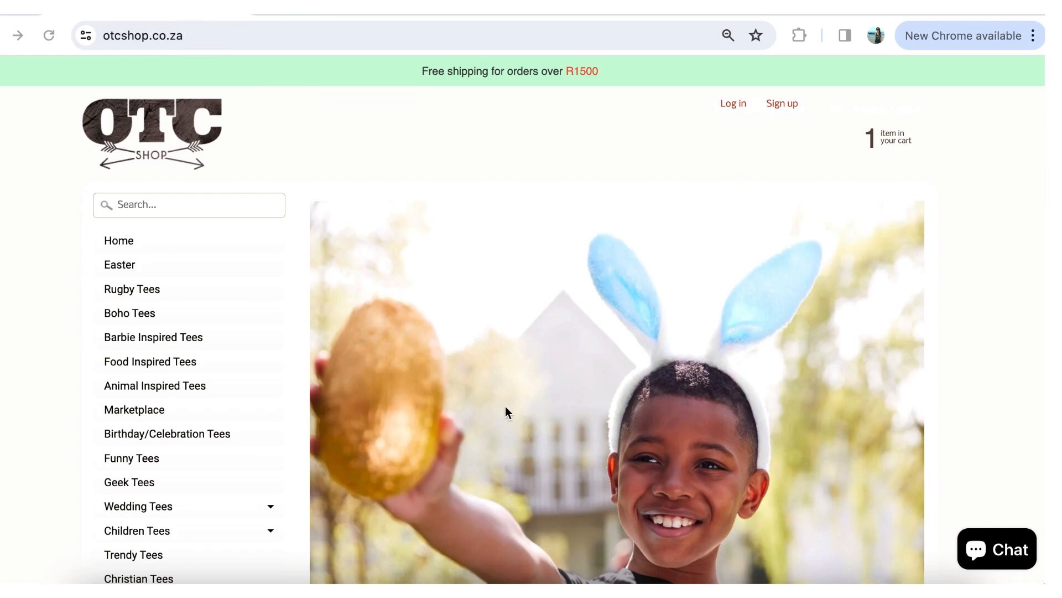
Open the Product Designer - Customize collection and choose the Men's/Unisex Short Sleeve T-shirt to design
scroll(497, 382, down, 10)
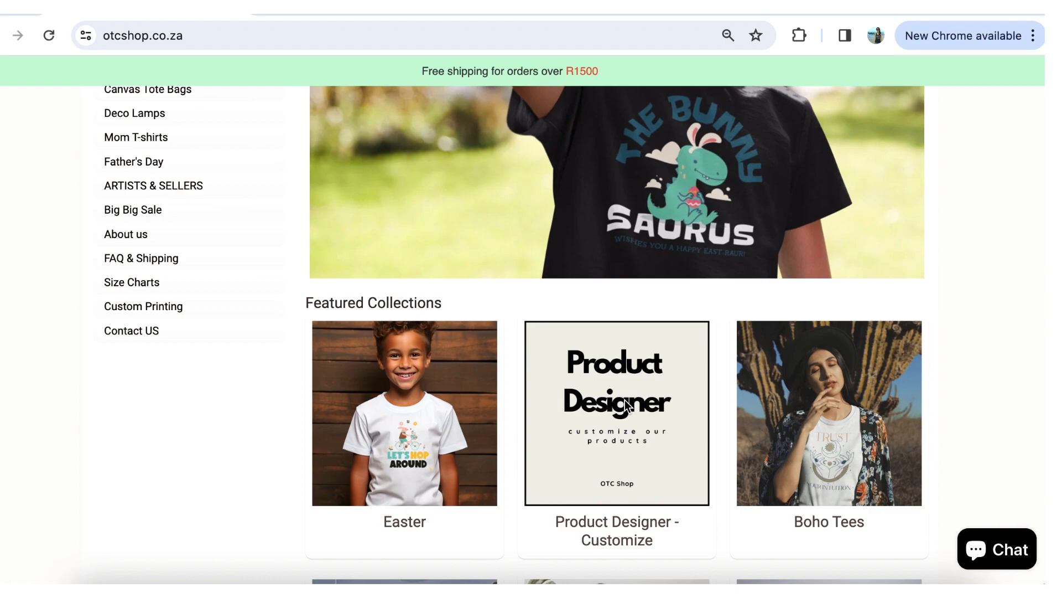
click(628, 423)
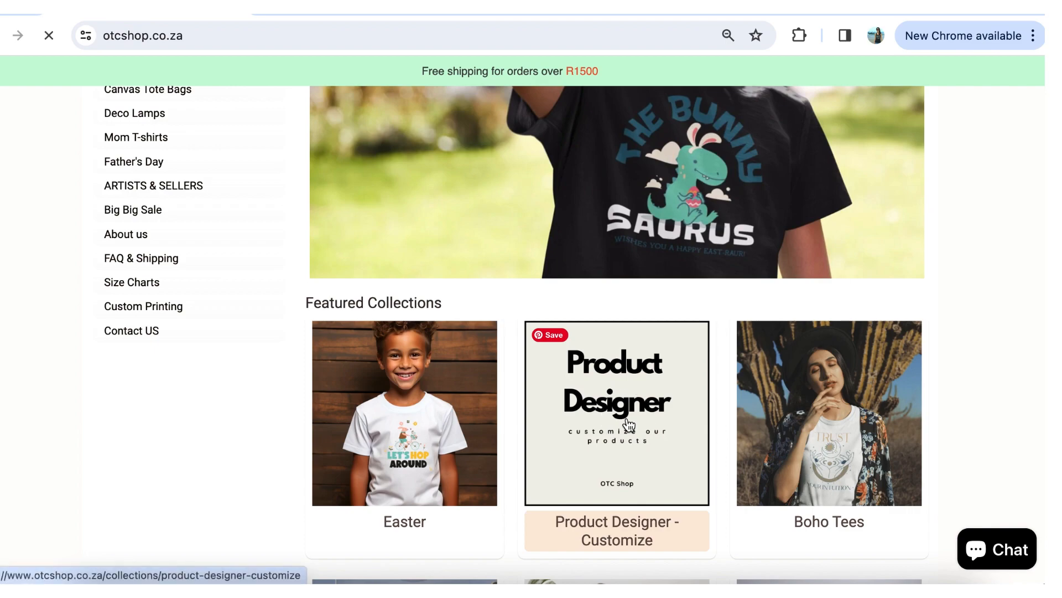
scroll(697, 402, down, 5)
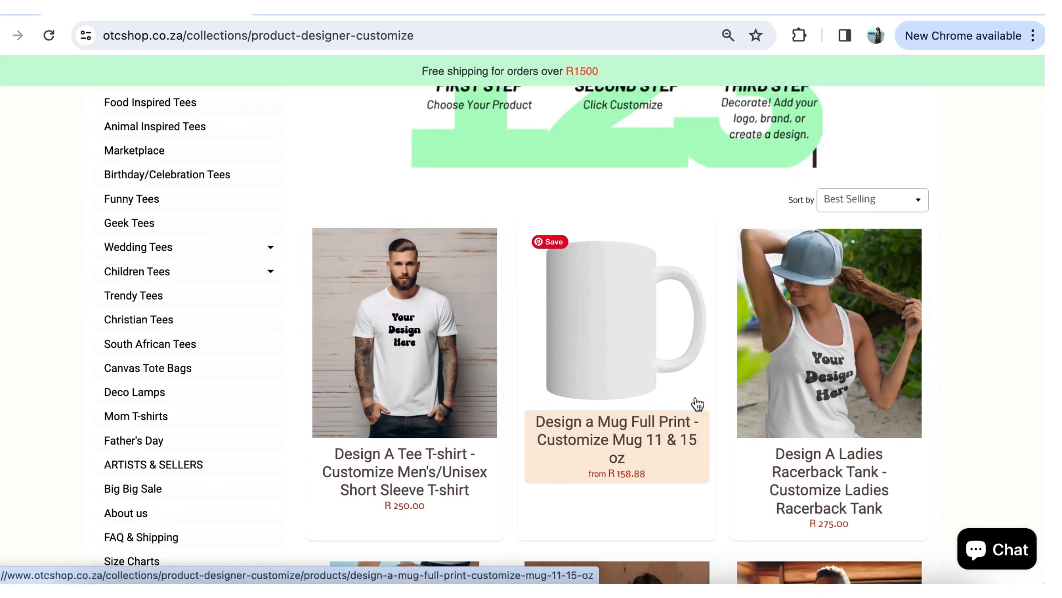
scroll(697, 403, down, 6)
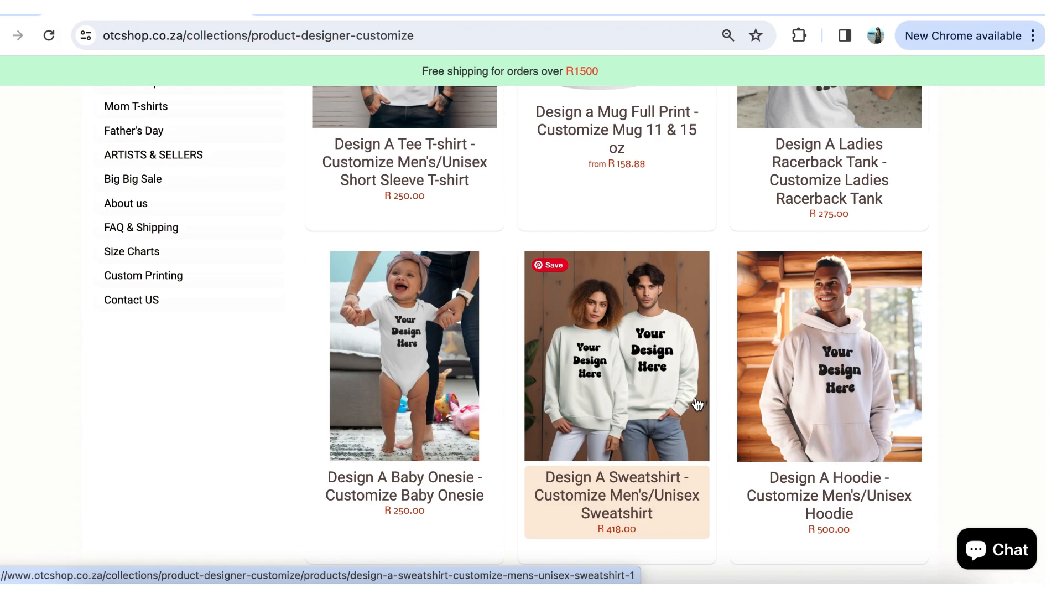
scroll(698, 403, down, 6)
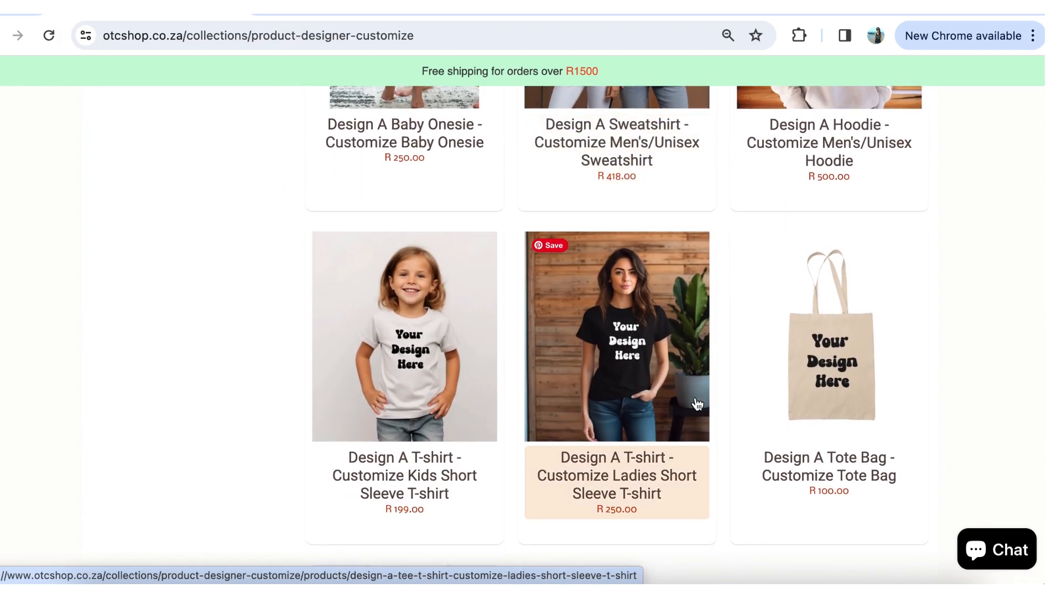
scroll(697, 403, down, 5)
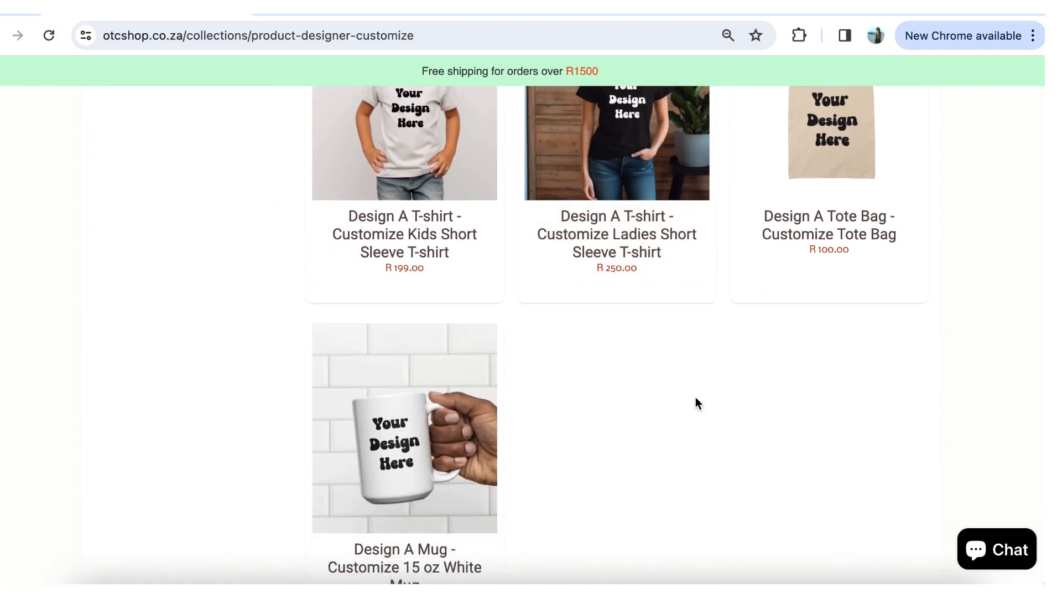
scroll(696, 396, up, 15)
click(410, 325)
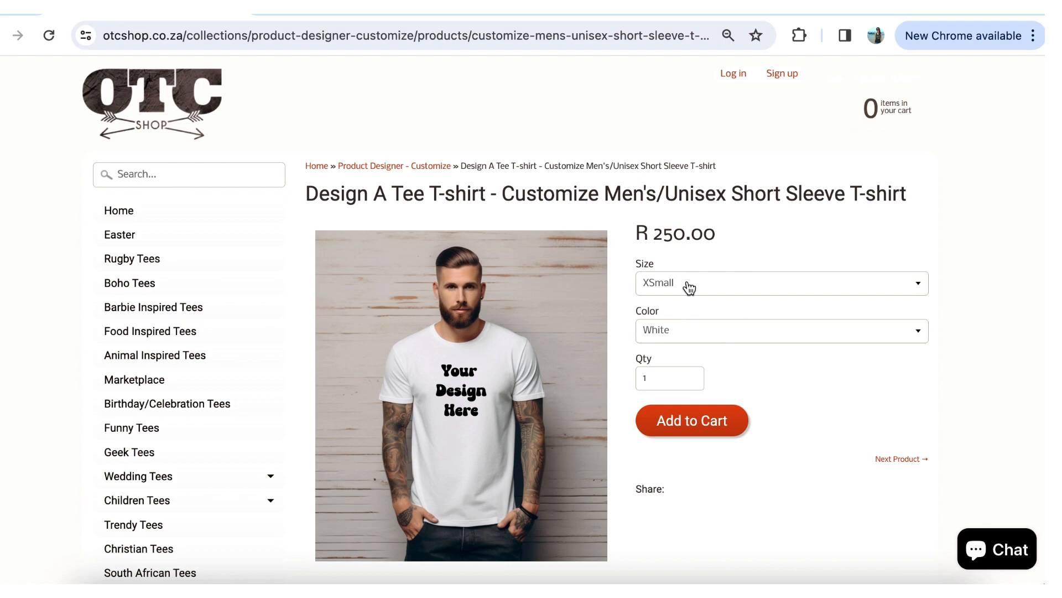
Set the T-shirt size to Medium and start customizing it in the product designer
click(699, 319)
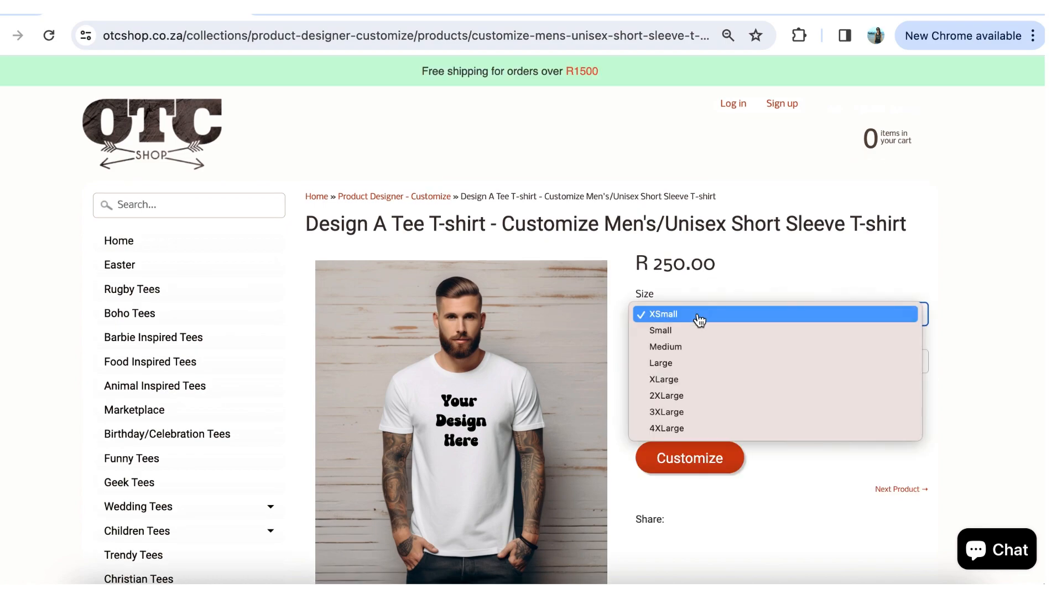
click(676, 346)
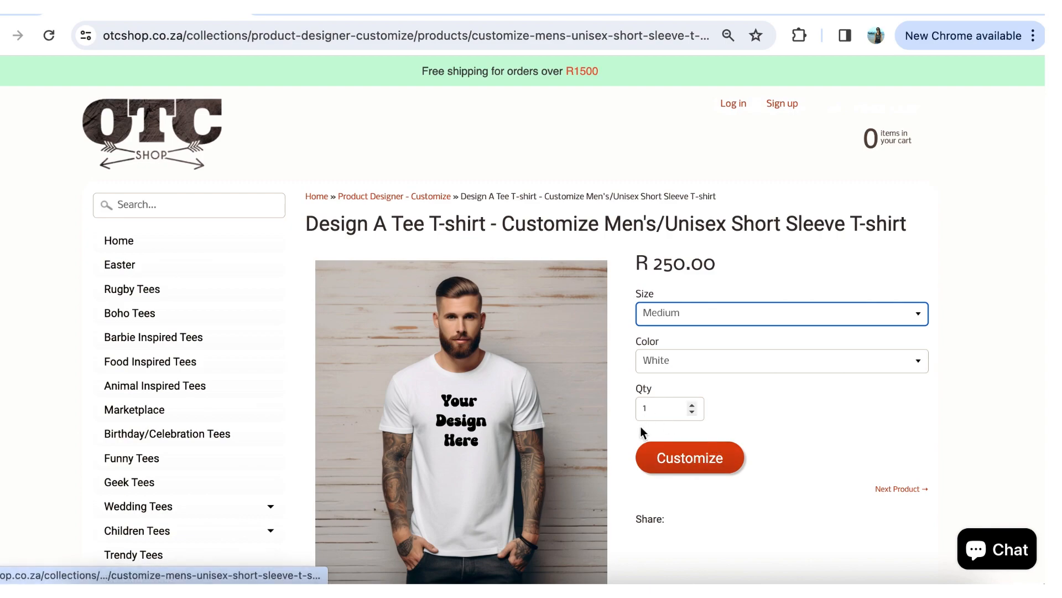
click(693, 468)
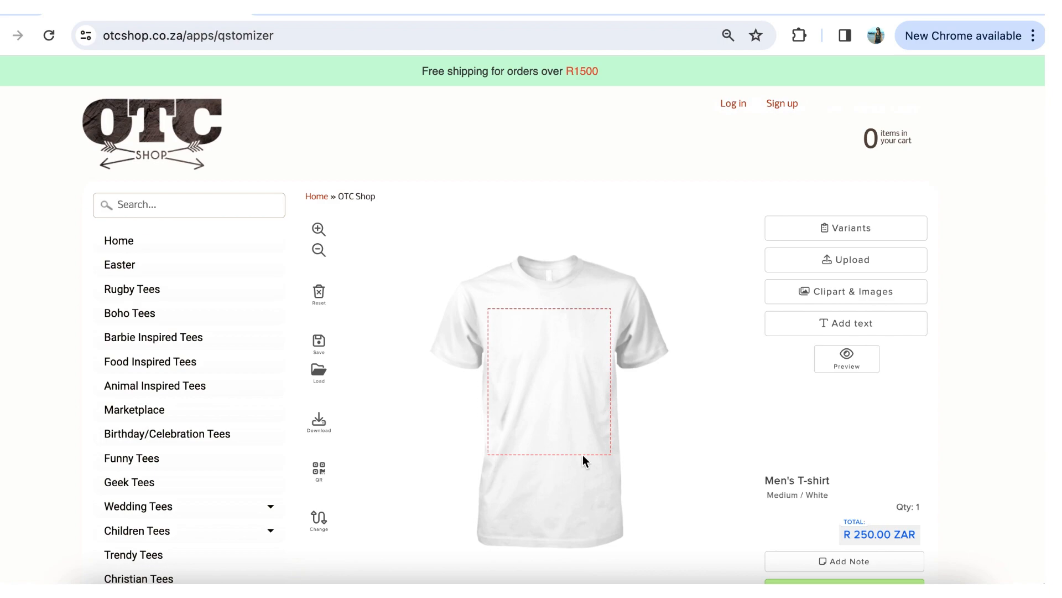
Enlarge the T-shirt preview and reduce it again to check the print area
click(319, 228)
click(320, 229)
click(319, 229)
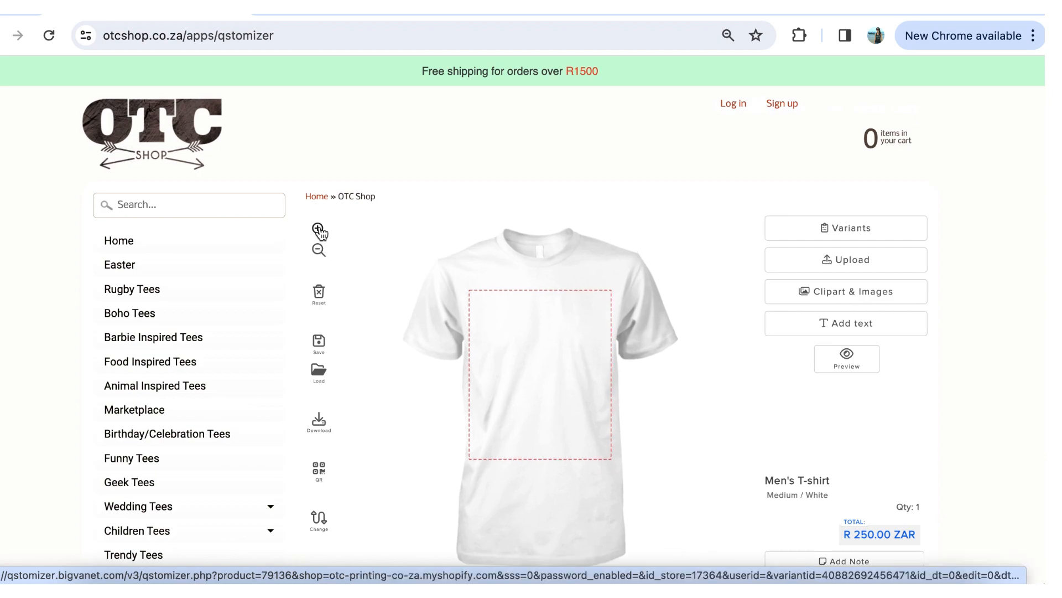
click(318, 250)
click(318, 250)
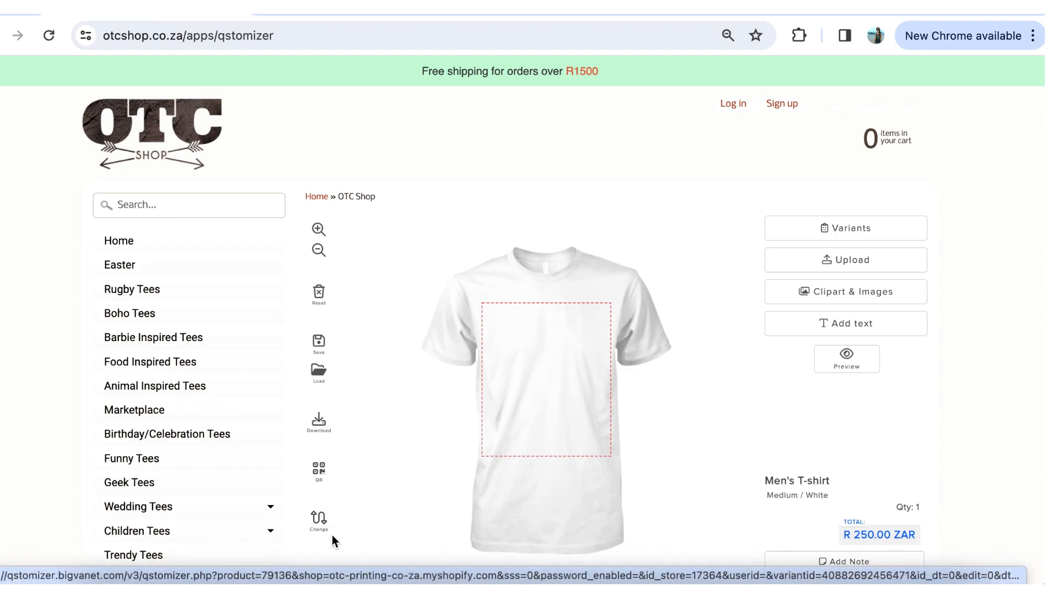
Review the T-shirt's size and color variants, keeping Medium and White, and return to the design
click(877, 228)
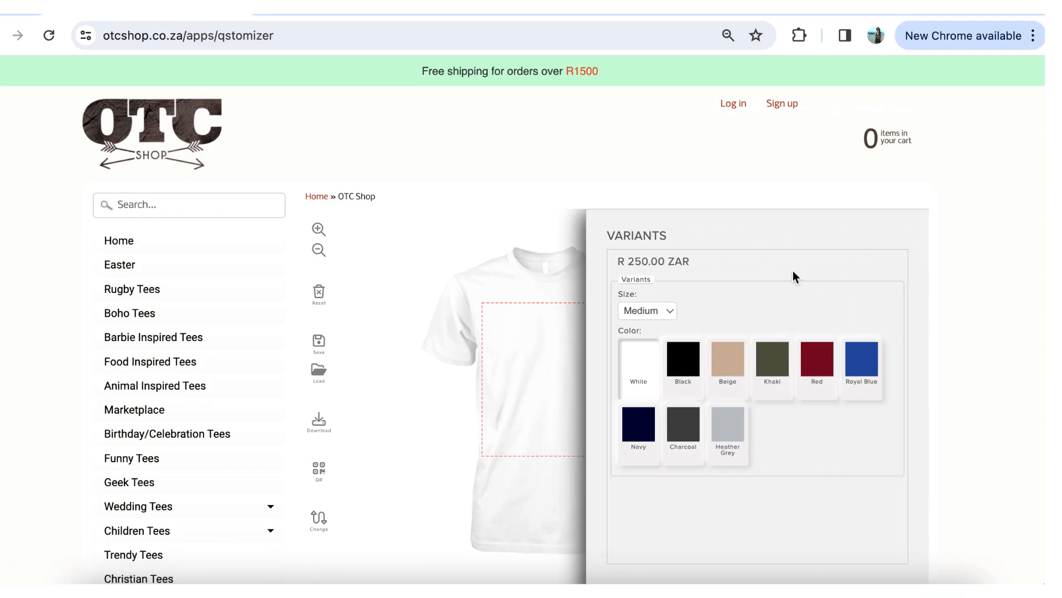
click(669, 310)
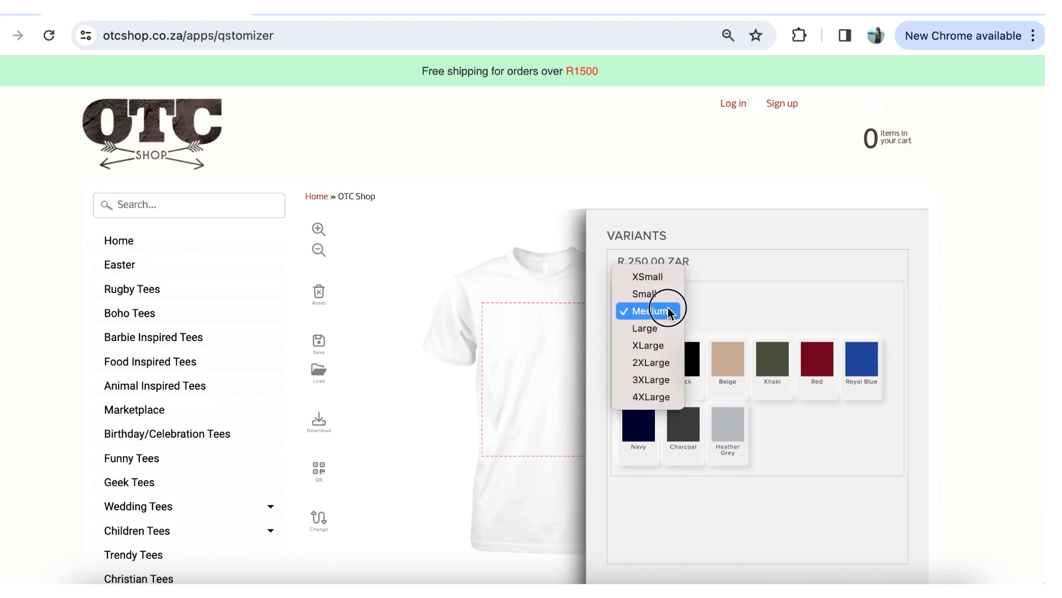
click(735, 313)
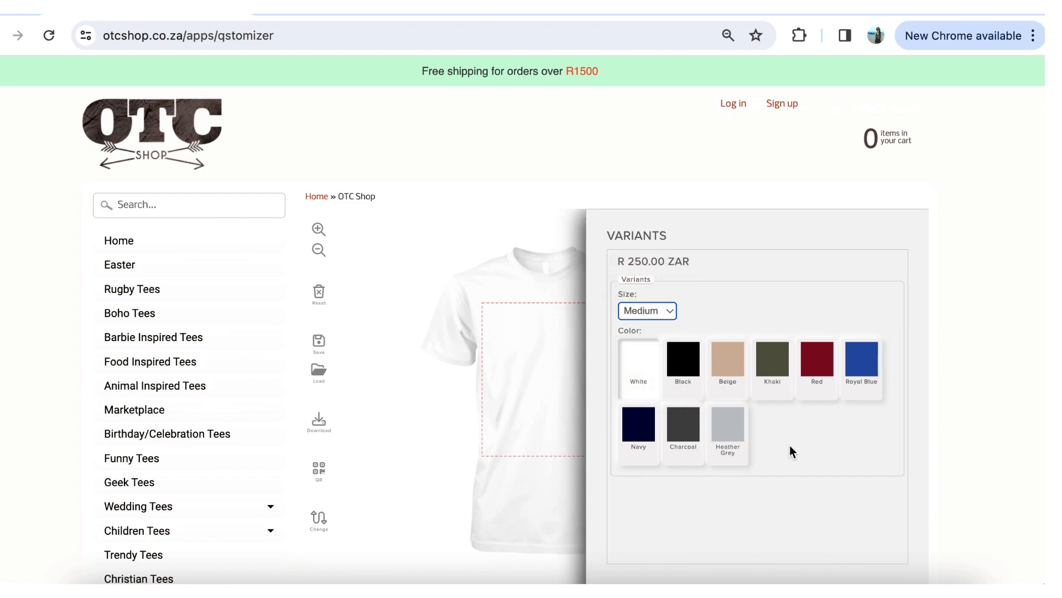
click(644, 371)
scroll(738, 415, down, 2)
click(742, 520)
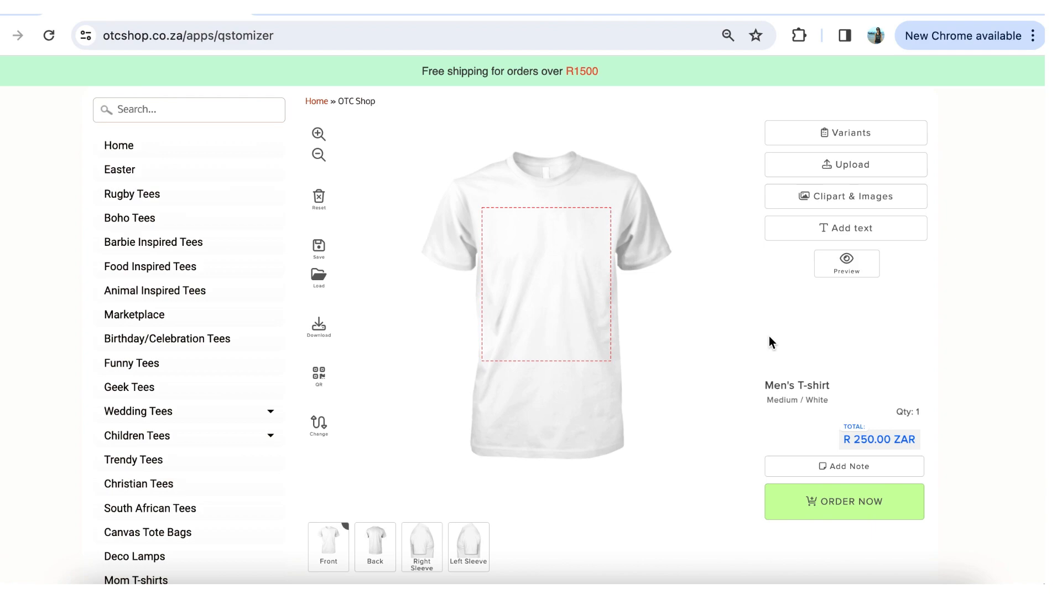
View the image upload sources and accepted file formats, and return to the design without adding anything
scroll(769, 335, up, 2)
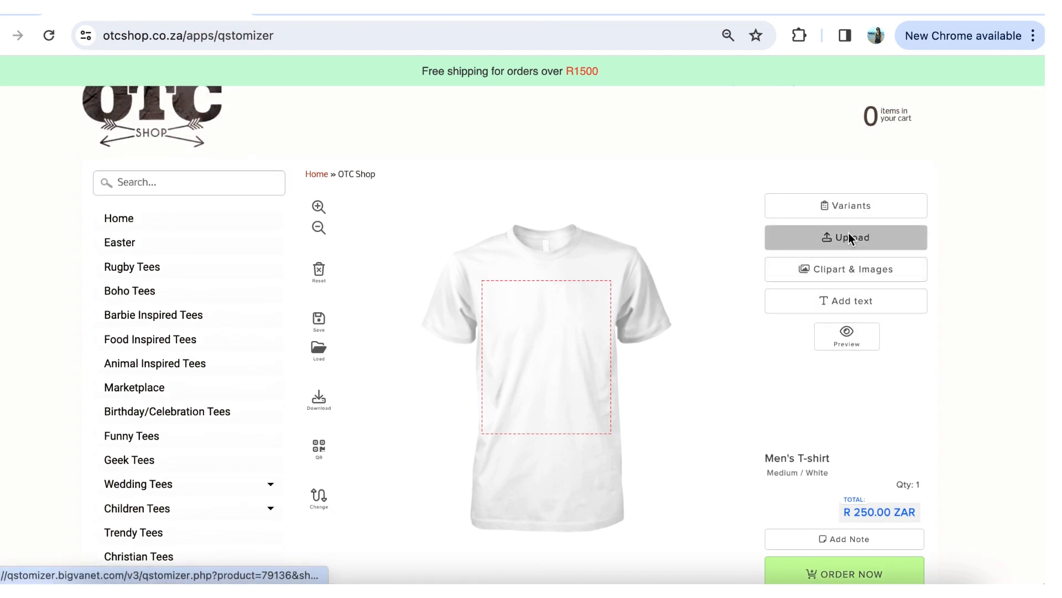
click(851, 238)
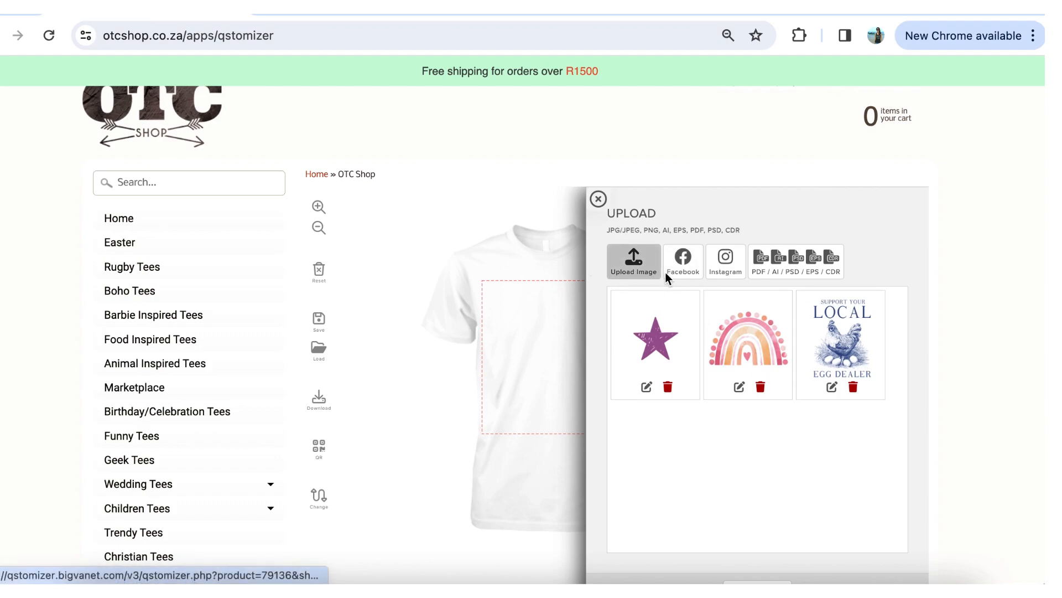
click(599, 200)
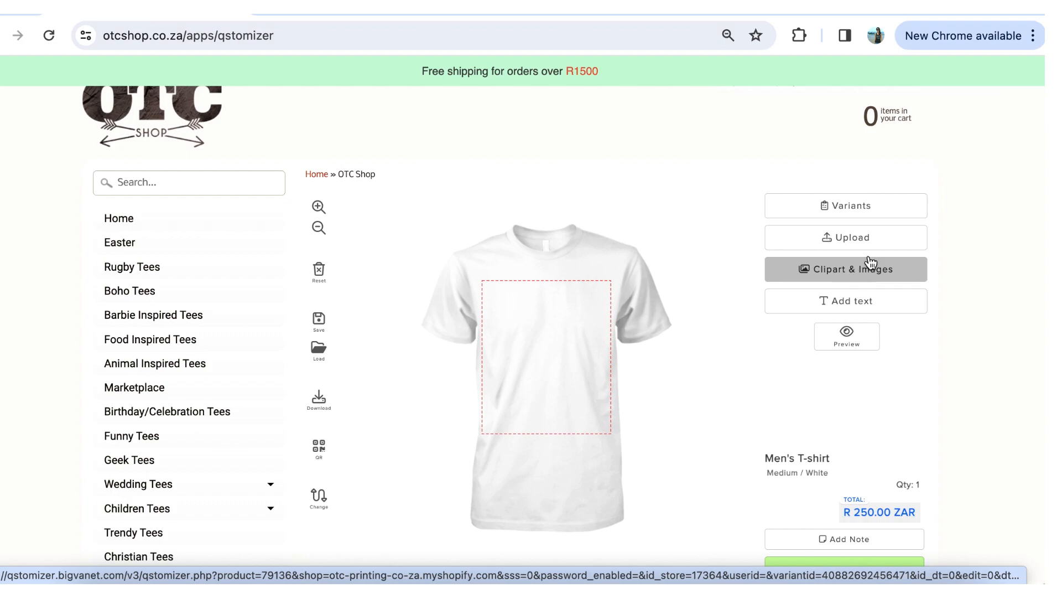
Browse the clipart categories and add the brown wrinkled puppy from Peeking Dogs to the shirt front
click(853, 275)
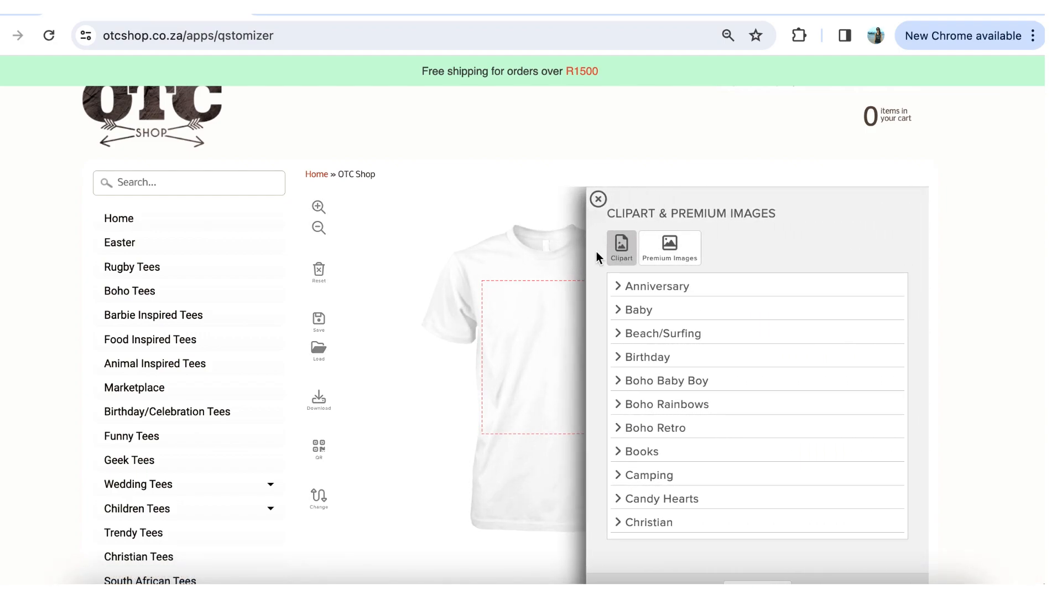
scroll(640, 514, down, 8)
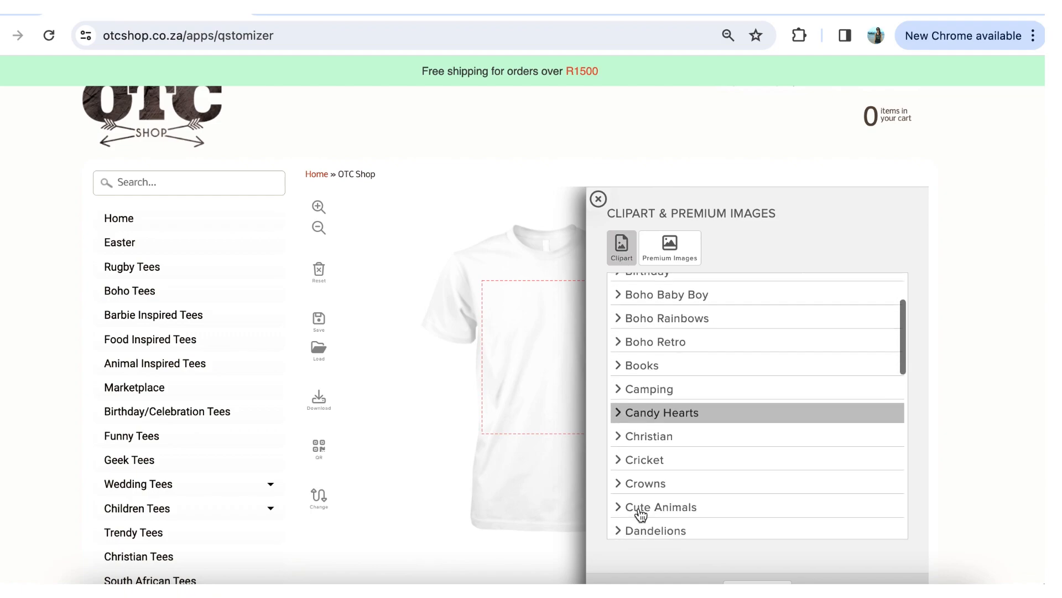
scroll(669, 477, down, 2)
scroll(700, 372, up, 4)
scroll(701, 374, up, 8)
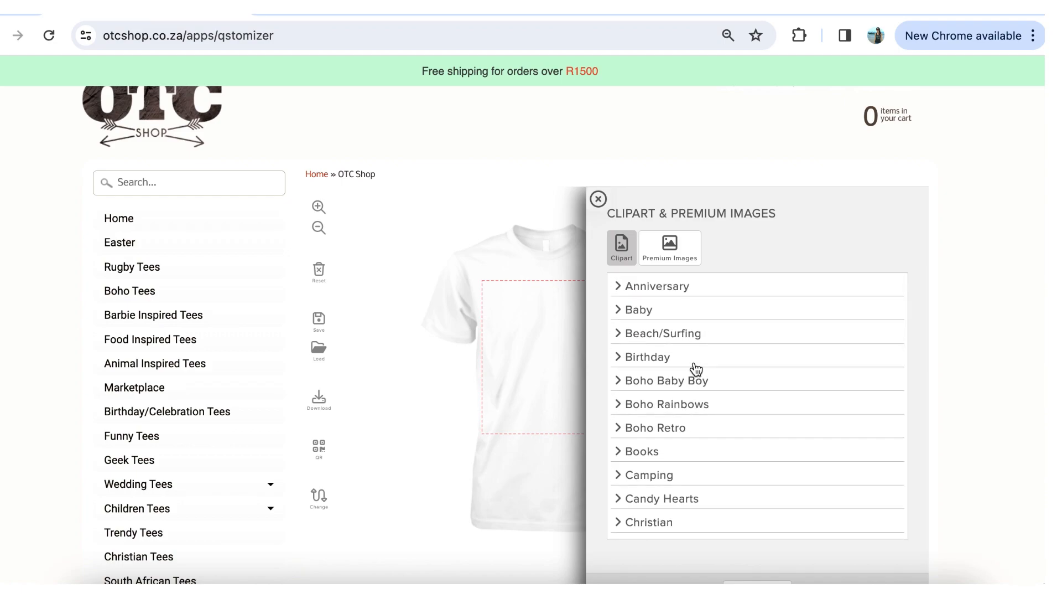
scroll(664, 469, down, 5)
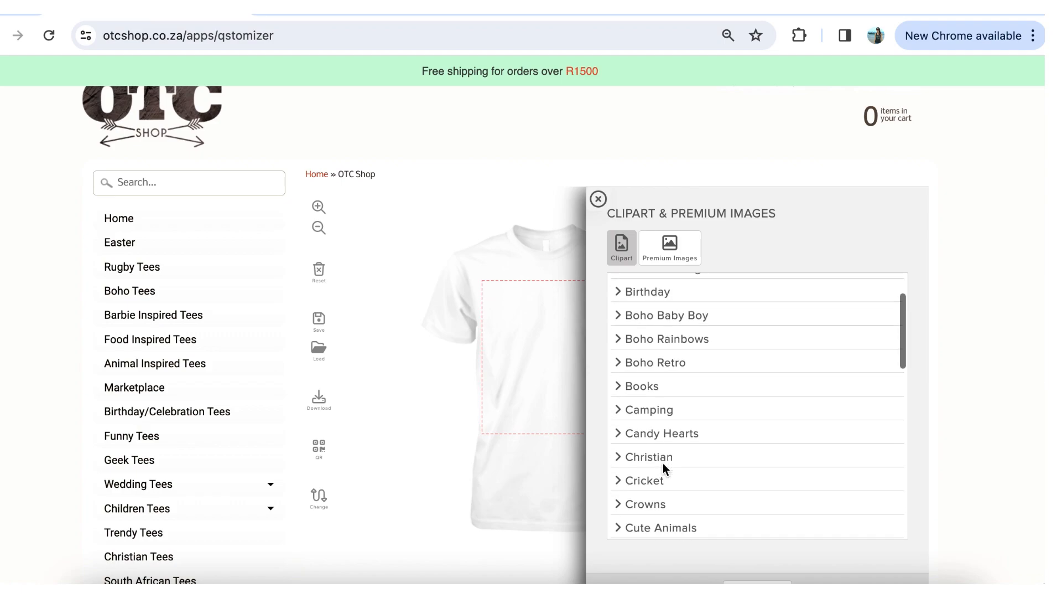
scroll(663, 465, down, 6)
scroll(663, 468, down, 1)
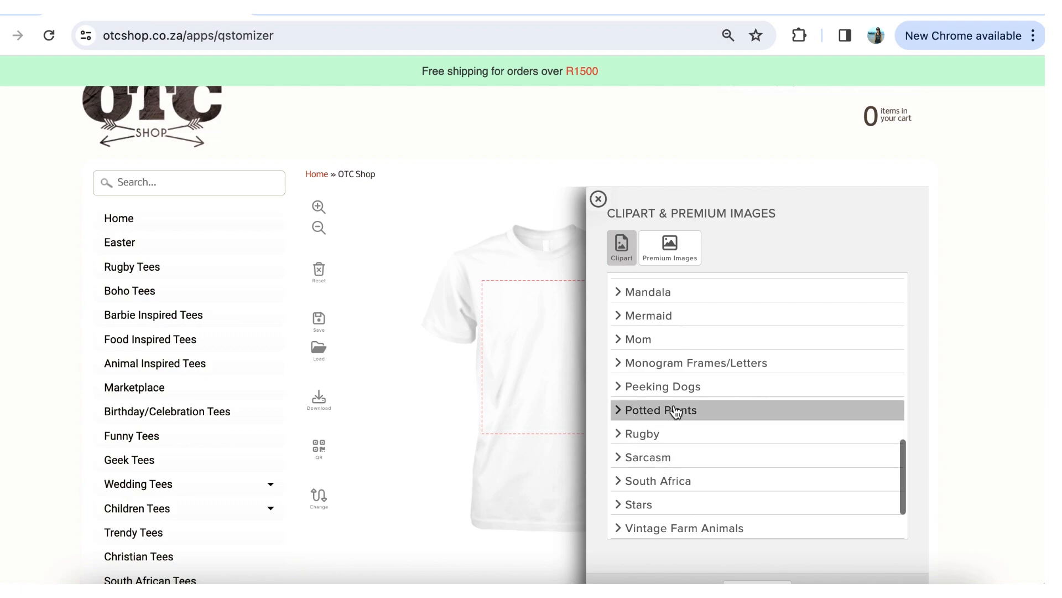
click(683, 387)
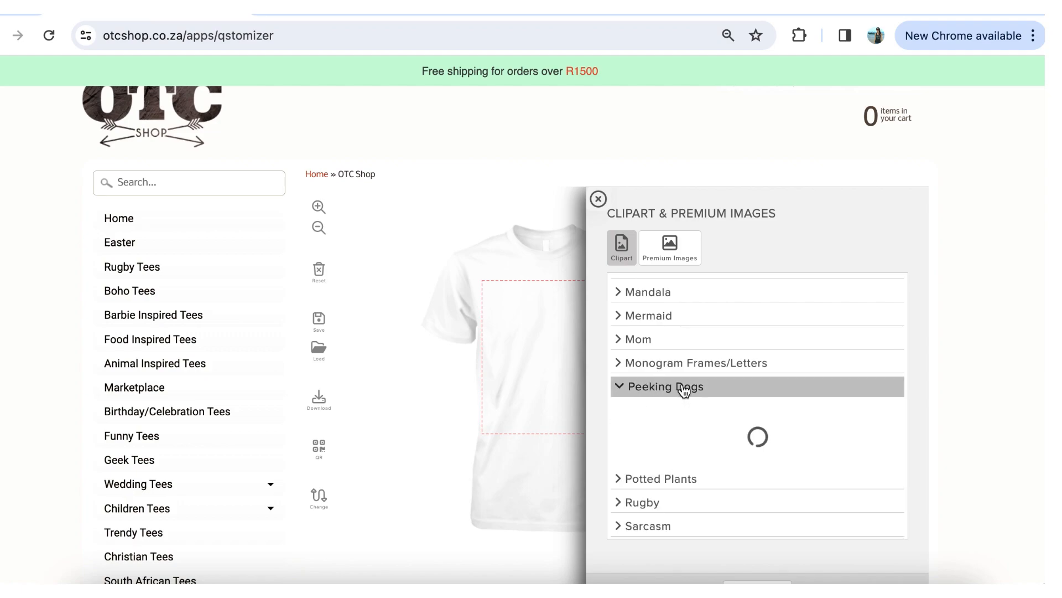
scroll(718, 430, down, 3)
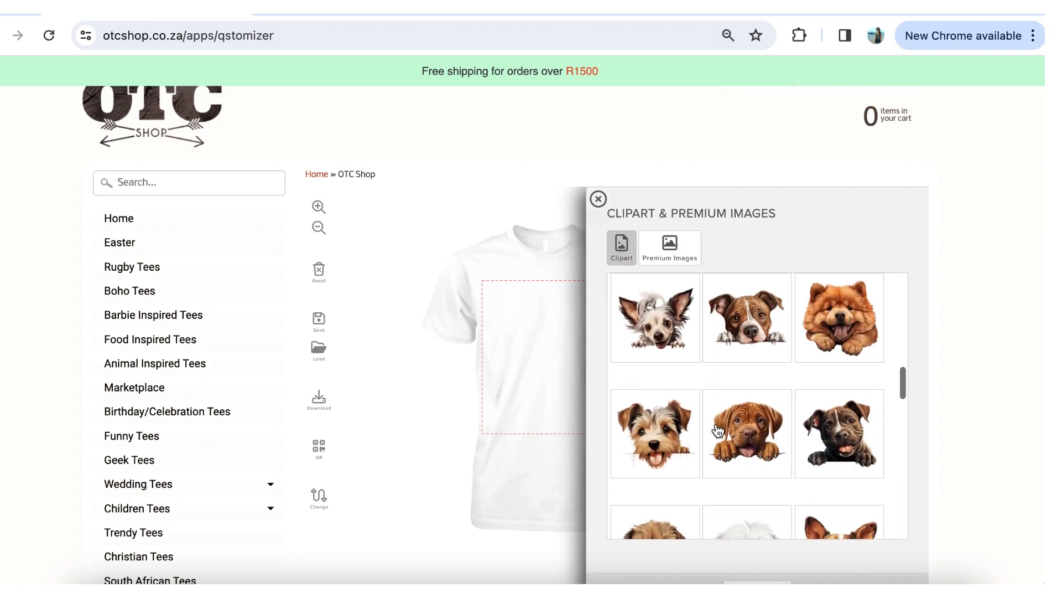
click(745, 426)
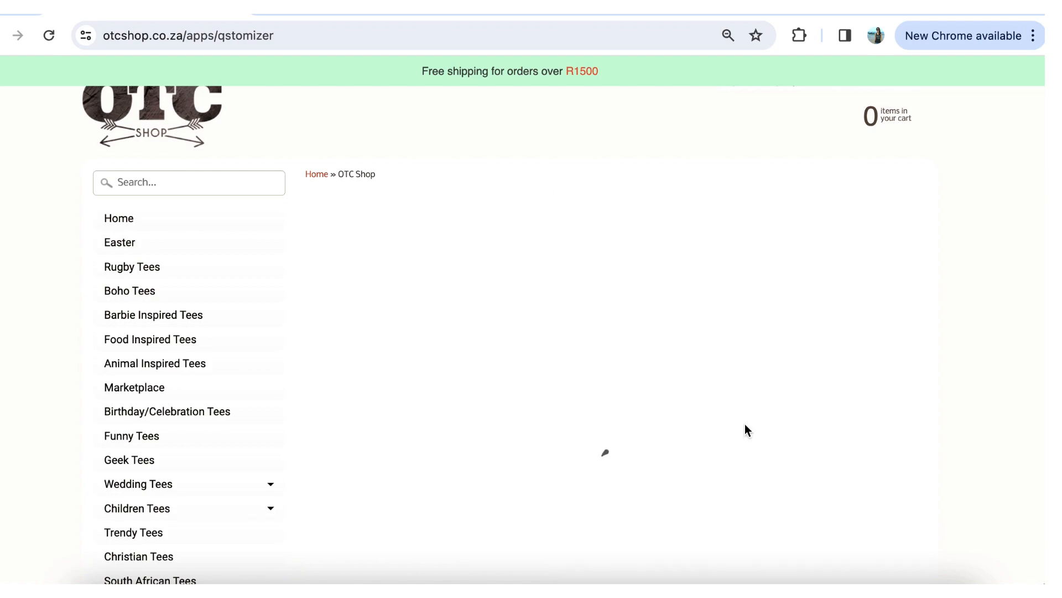
Try a small puppy on the chest, and enlarge and center it in the upper part of the print area
drag(552, 359, 553, 338)
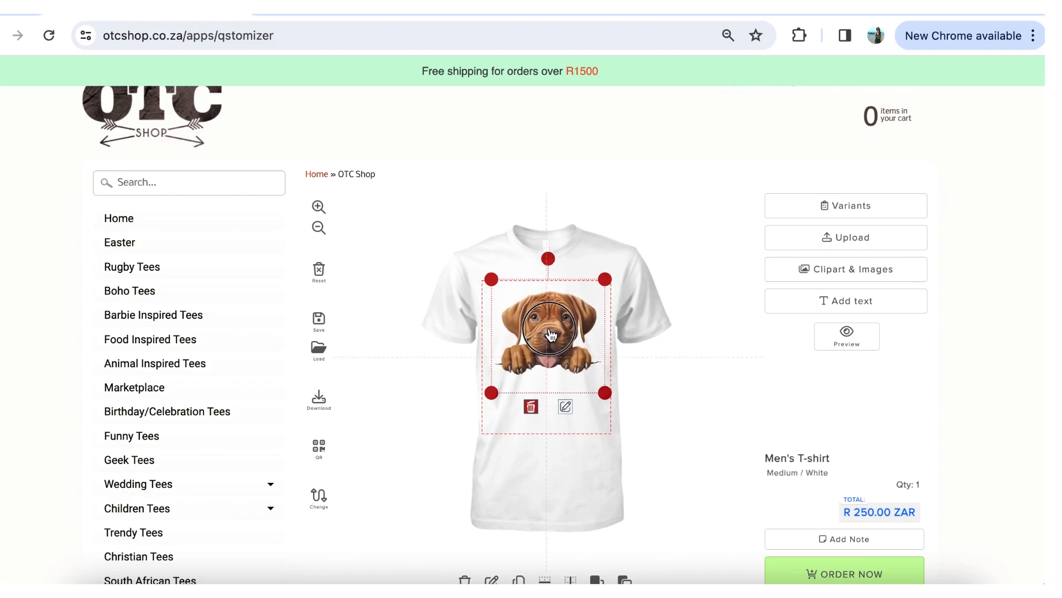
drag(605, 394, 590, 313)
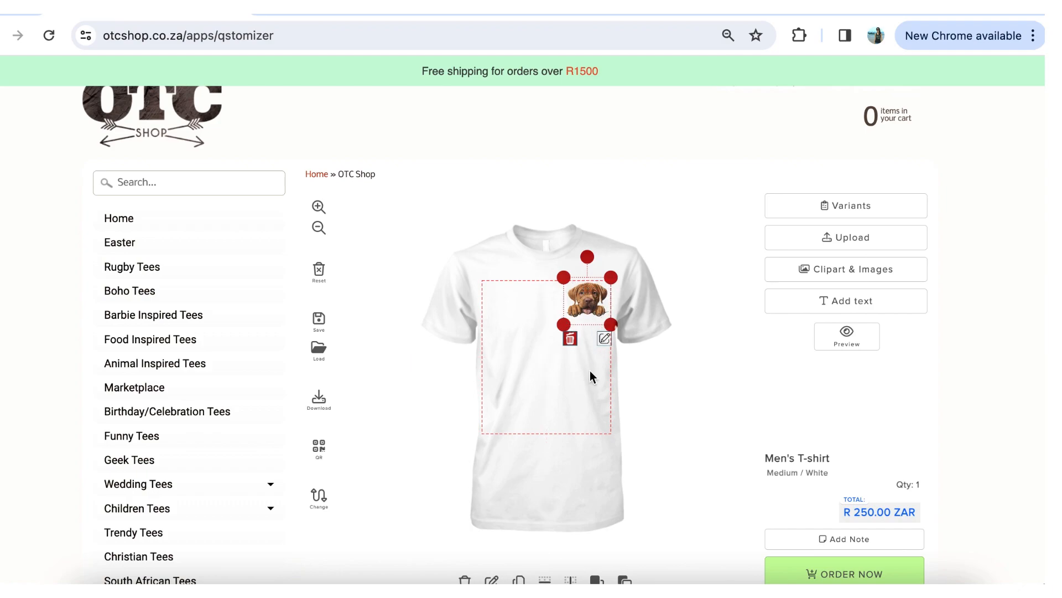
drag(565, 324, 543, 348)
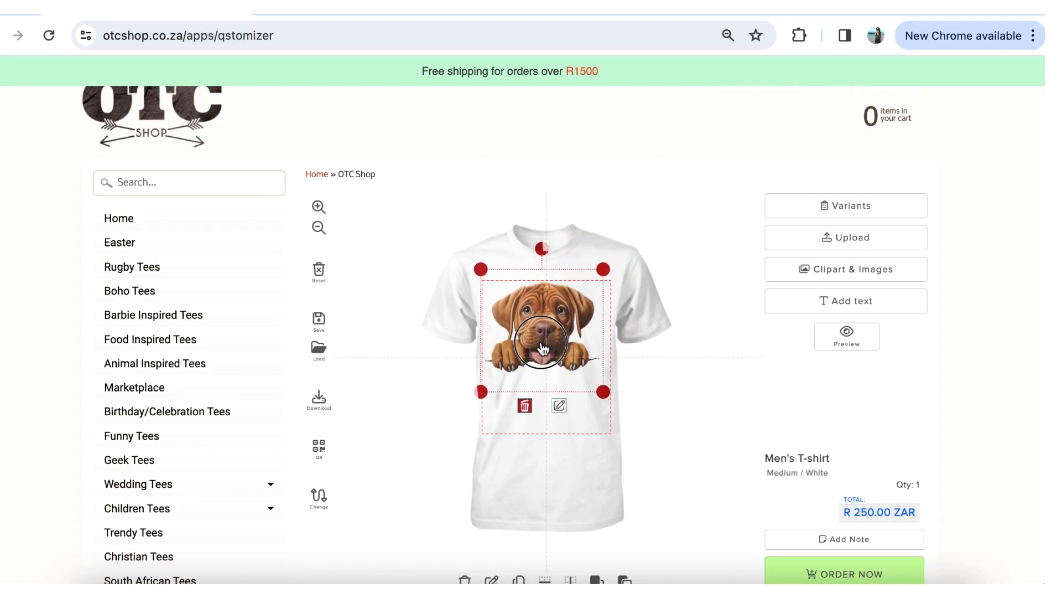
Open the puppy clipart in the image editor and fit the whole image inside the crop frame at 3000 × 3000
click(560, 406)
scroll(562, 408, down, 3)
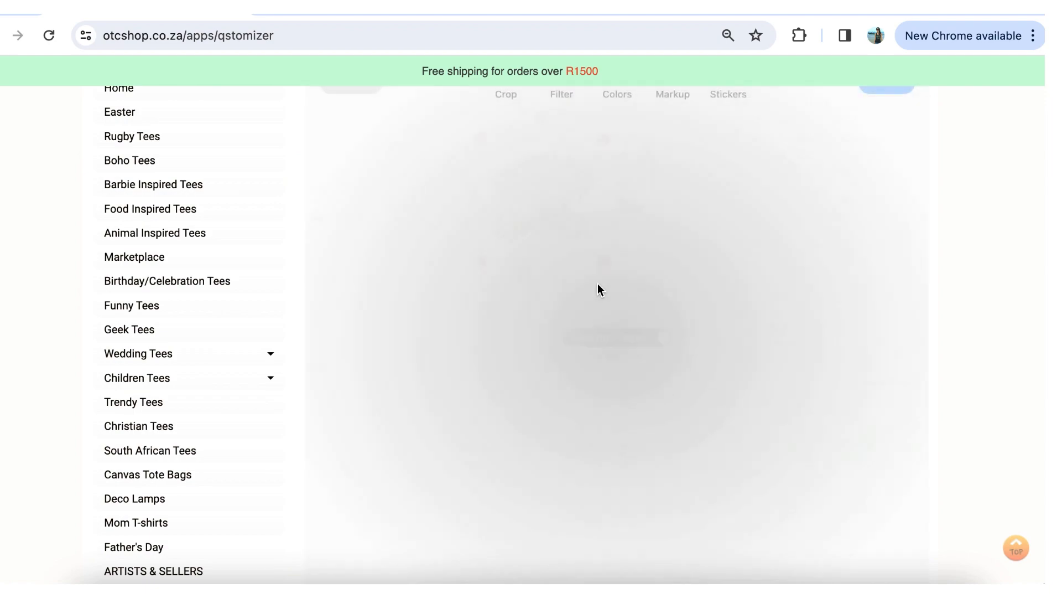
scroll(699, 245, up, 5)
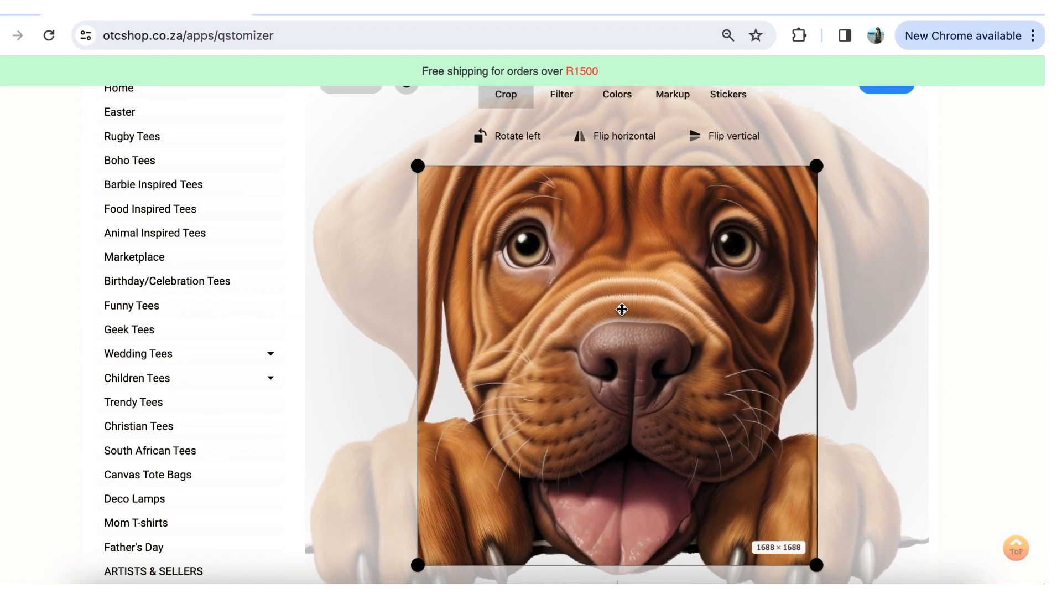
scroll(622, 308, down, 5)
scroll(637, 310, down, 1)
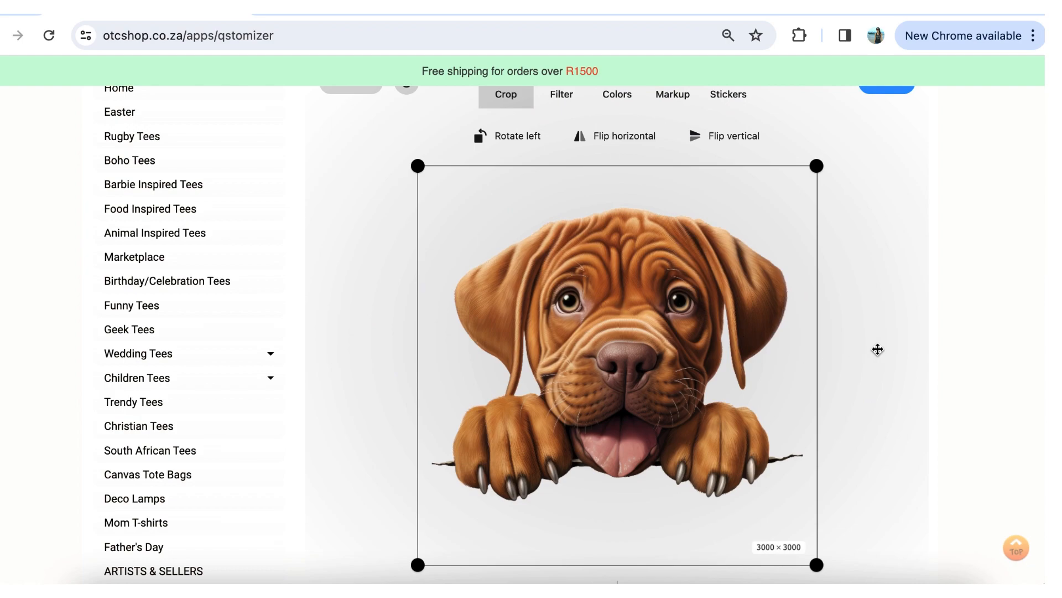
scroll(879, 223, up, 2)
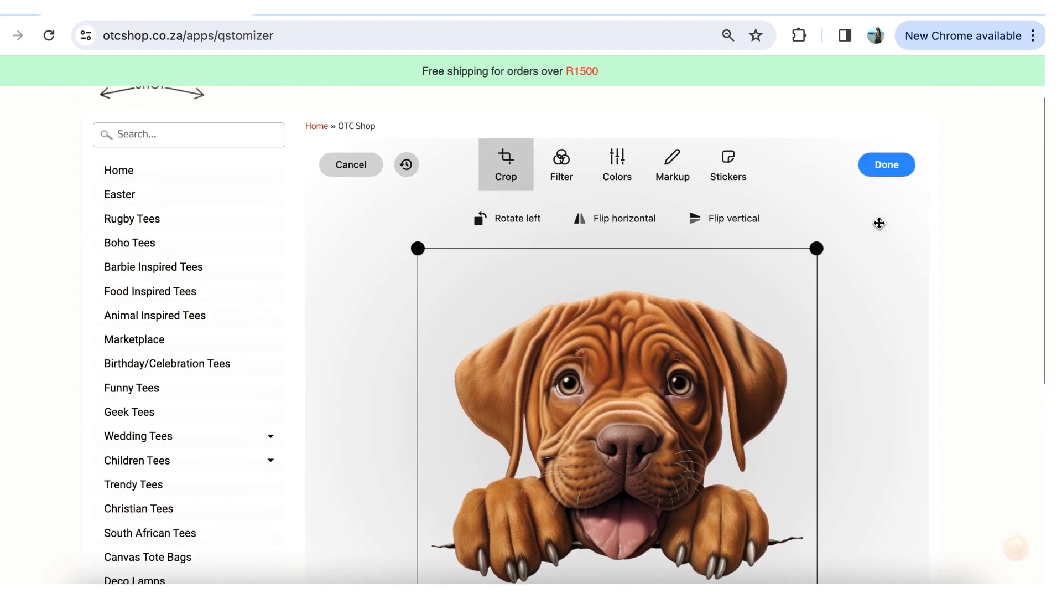
Try the Bright, Mono, Noir, Sepia and Softblue filters on the puppy image, settling on Dark
click(562, 163)
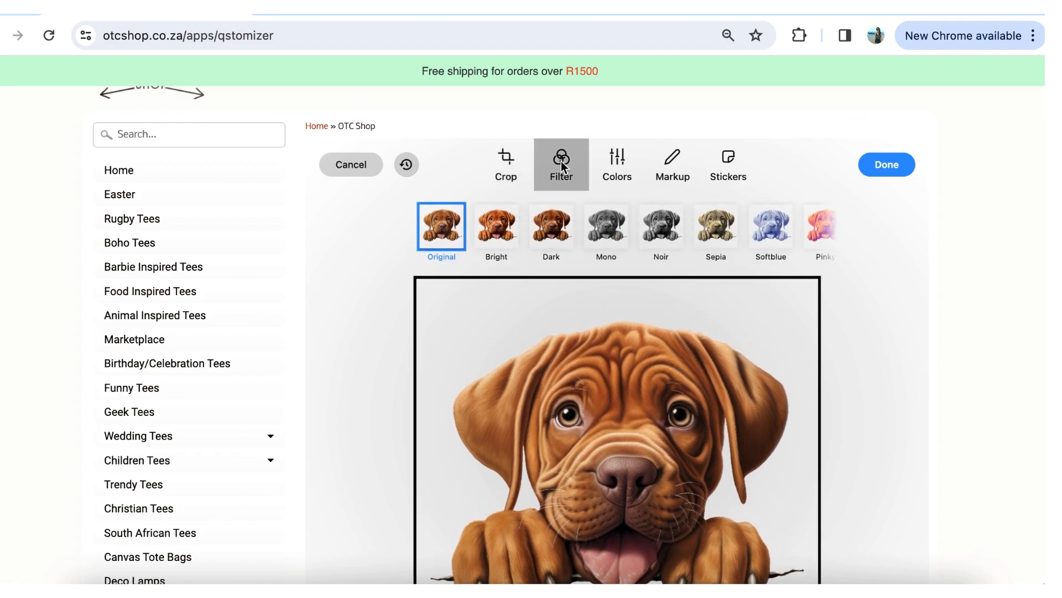
click(497, 230)
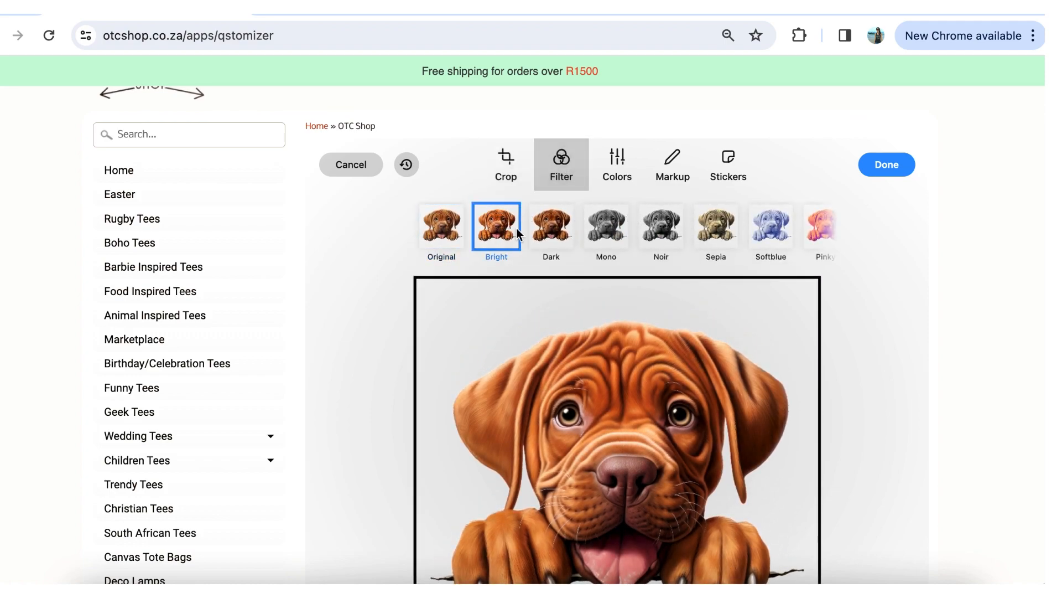
click(549, 227)
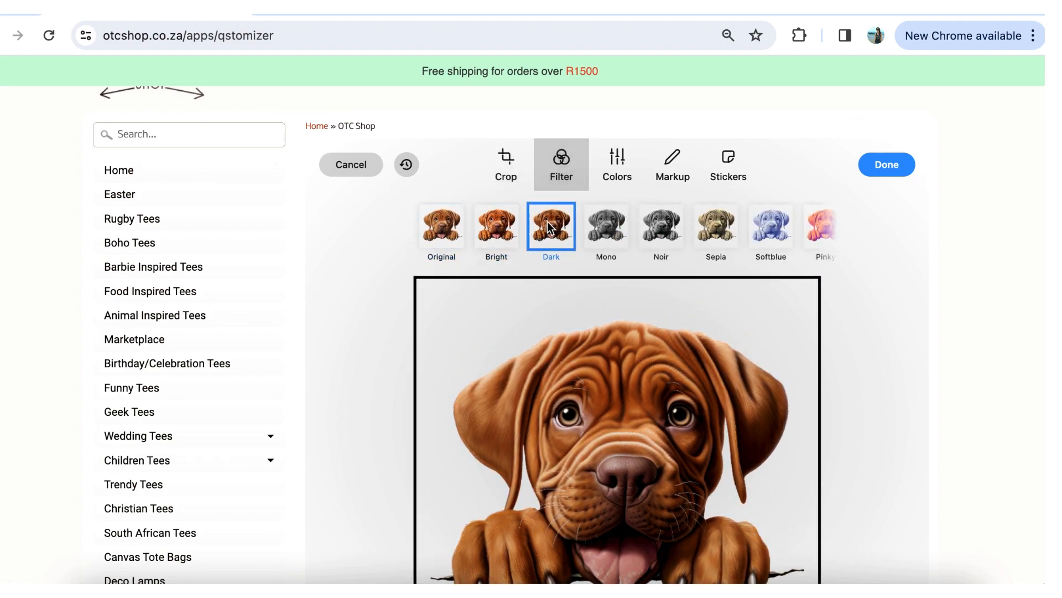
click(611, 230)
click(662, 231)
click(715, 231)
click(782, 231)
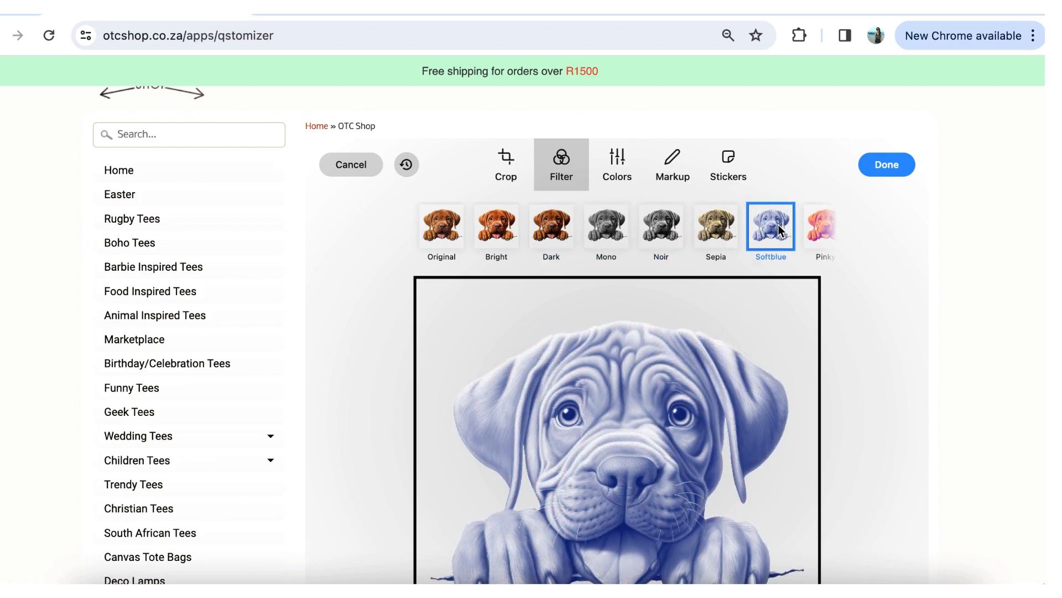
click(557, 231)
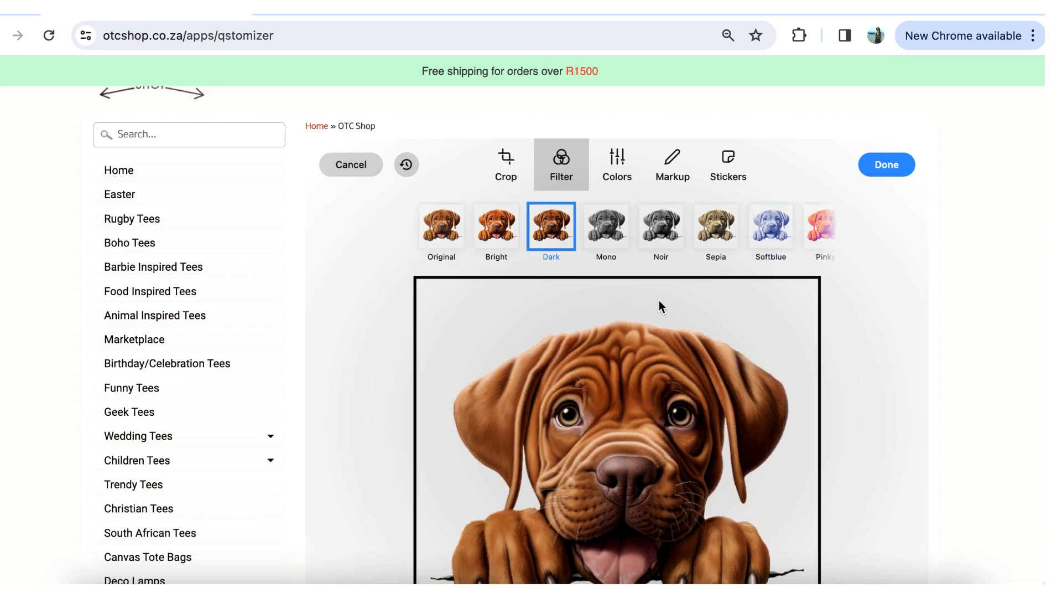
Try adjusting the contrast and exposure of the puppy image
click(622, 167)
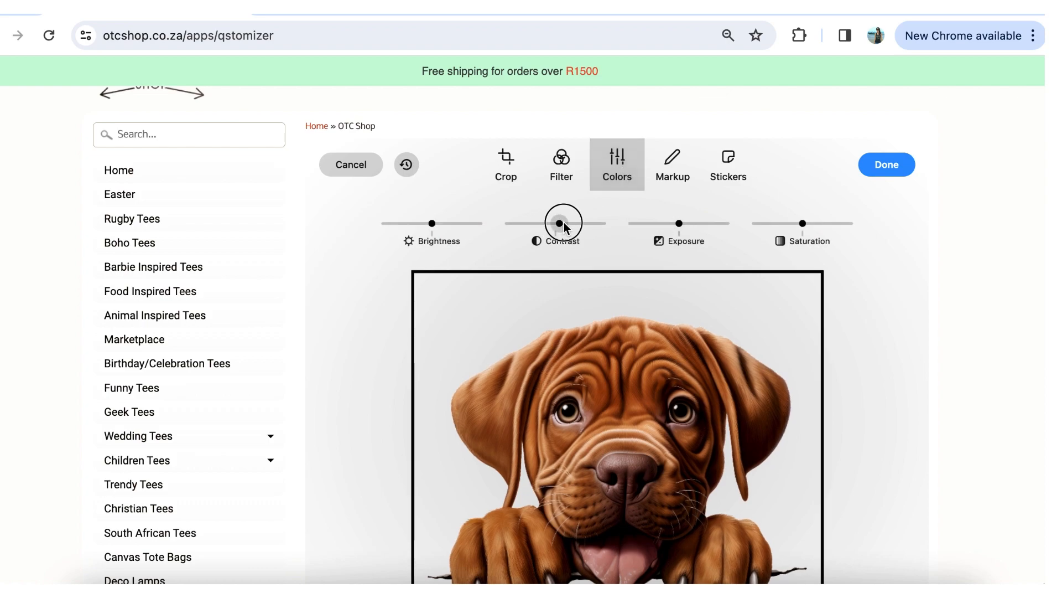
mouse_move(577, 222)
mouse_down()
mouse_move(506, 222)
mouse_move(556, 221)
mouse_up()
mouse_move(680, 222)
mouse_down()
mouse_move(701, 222)
mouse_move(643, 224)
mouse_move(679, 224)
mouse_up()
View the available markup tools and browse the emoji stickers without adding any to the puppy image
click(675, 161)
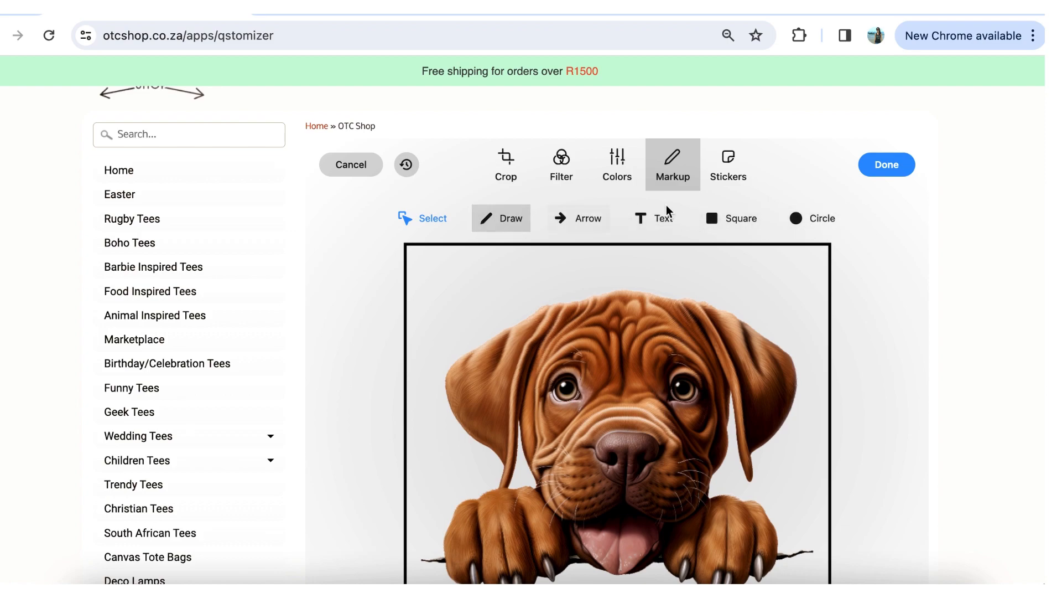
click(730, 164)
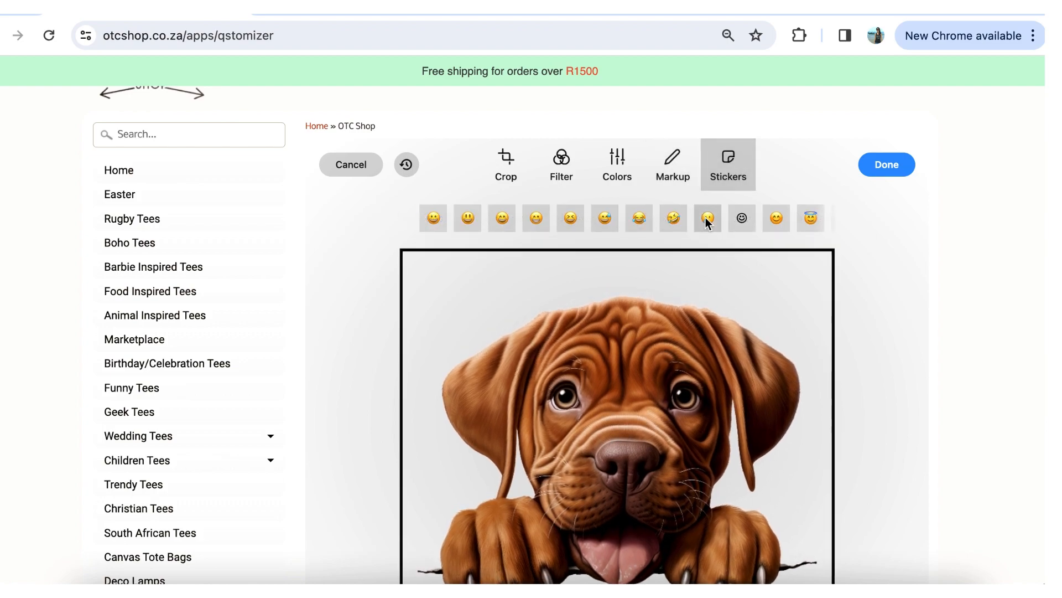
scroll(706, 218, right, 5)
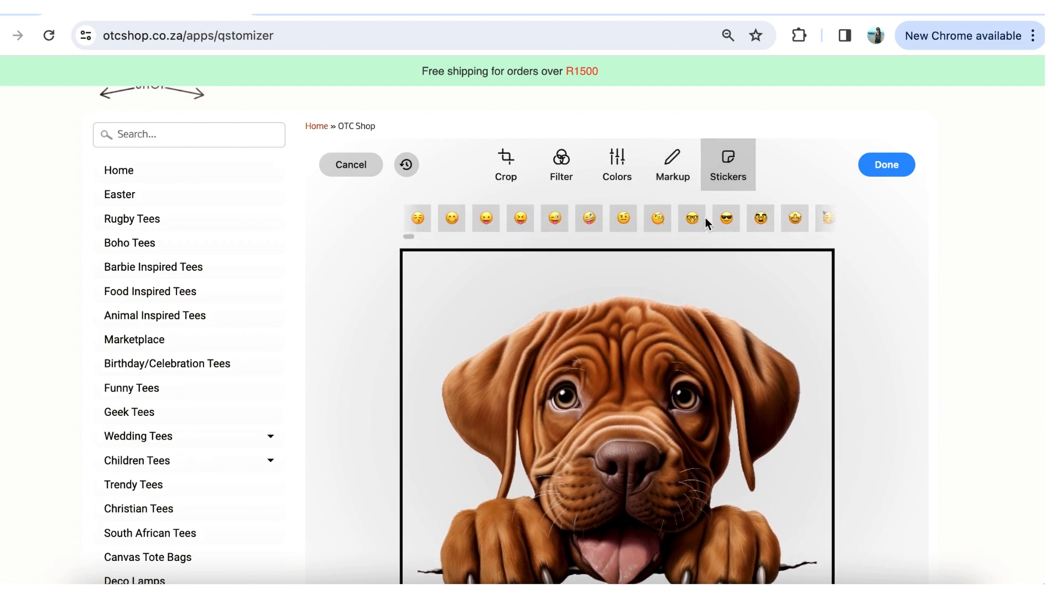
Try cropping the puppy image closely around the head and paws to about 2814 × 2271
click(509, 160)
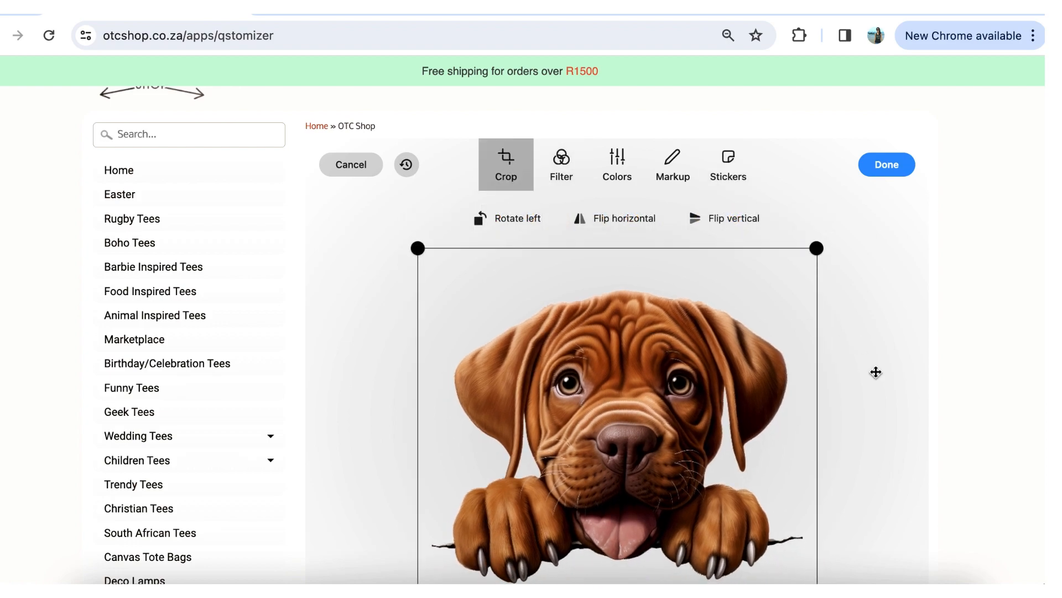
scroll(876, 372, down, 2)
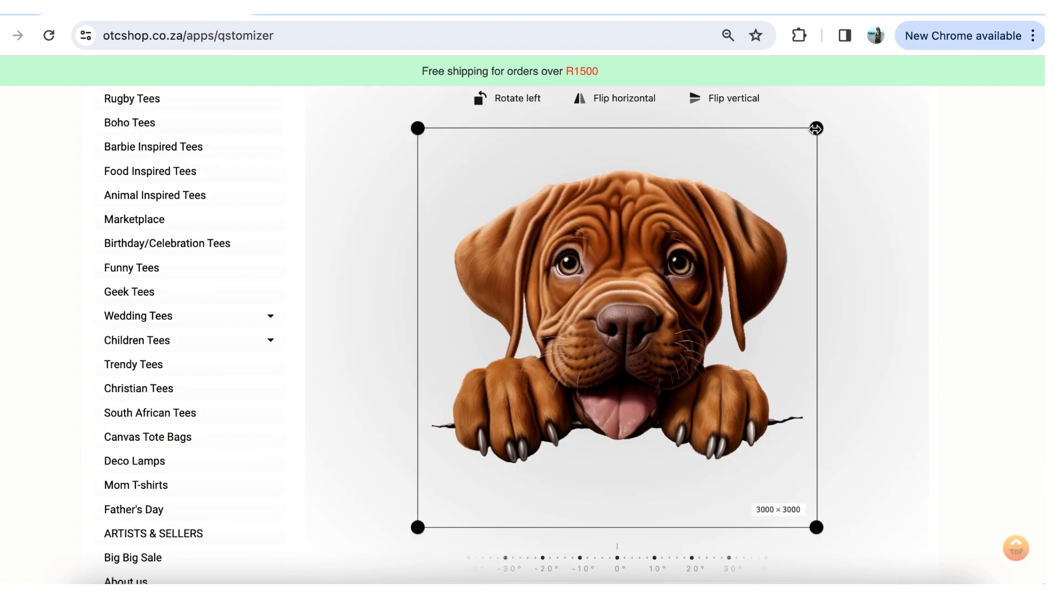
drag(816, 128, 800, 150)
drag(419, 527, 431, 519)
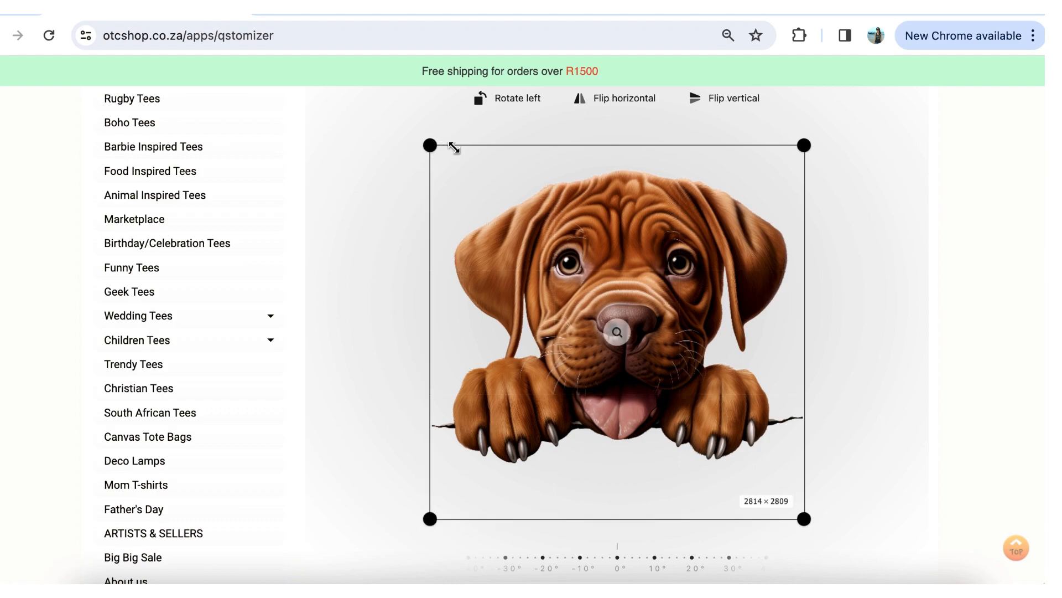
drag(465, 148, 465, 169)
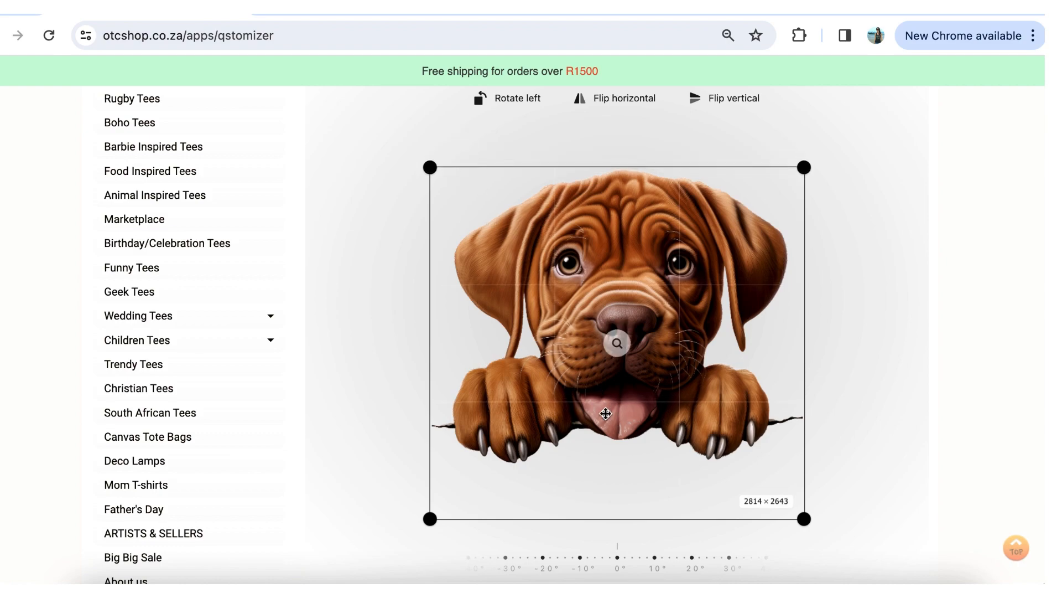
drag(730, 517, 732, 470)
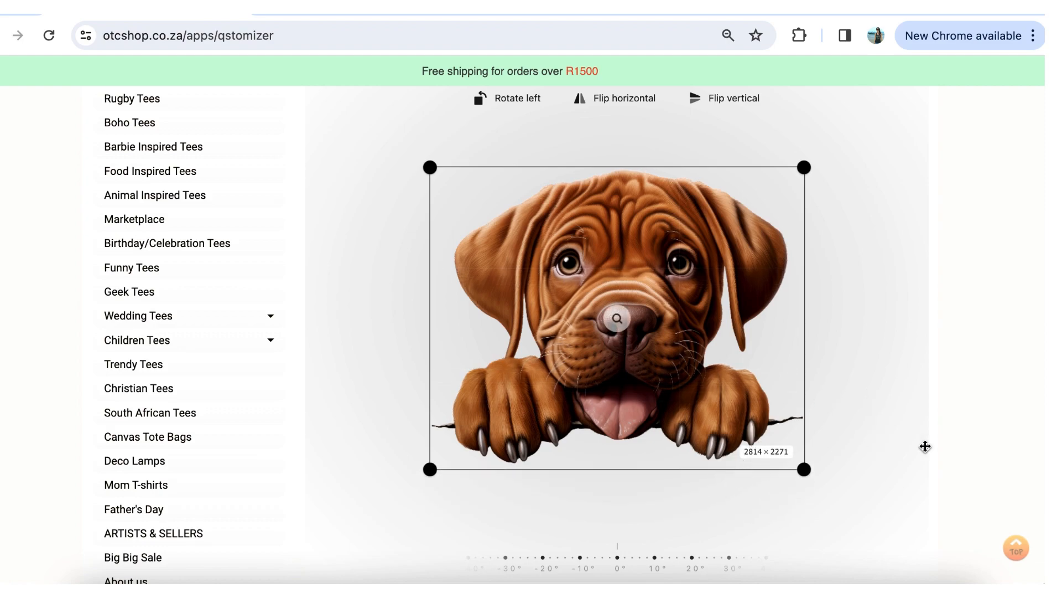
Try rotating the puppy image left four times, through a full turn
scroll(967, 293, up, 3)
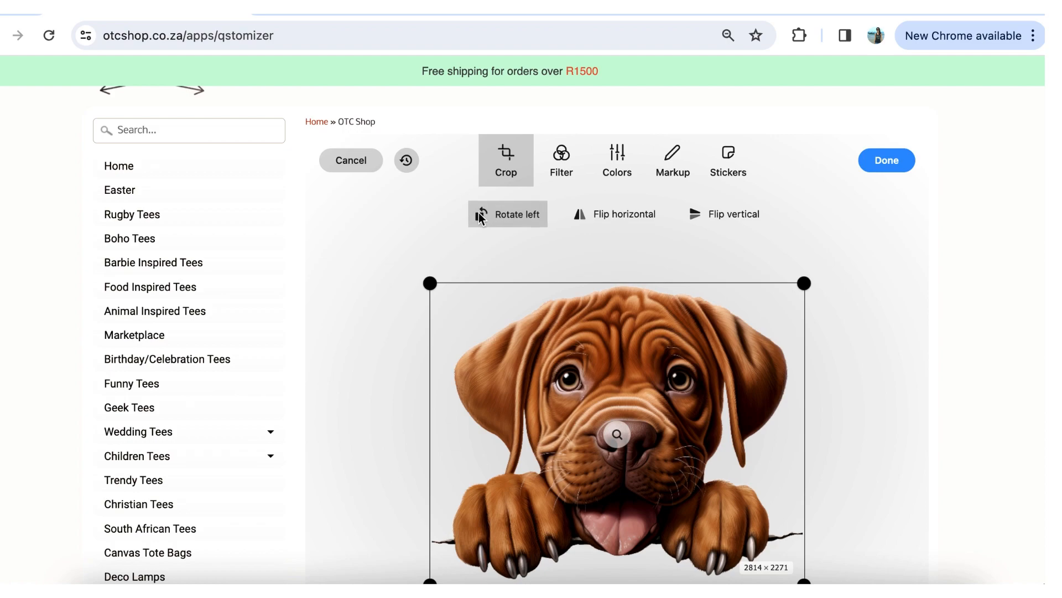
click(479, 214)
click(479, 215)
click(479, 214)
click(479, 215)
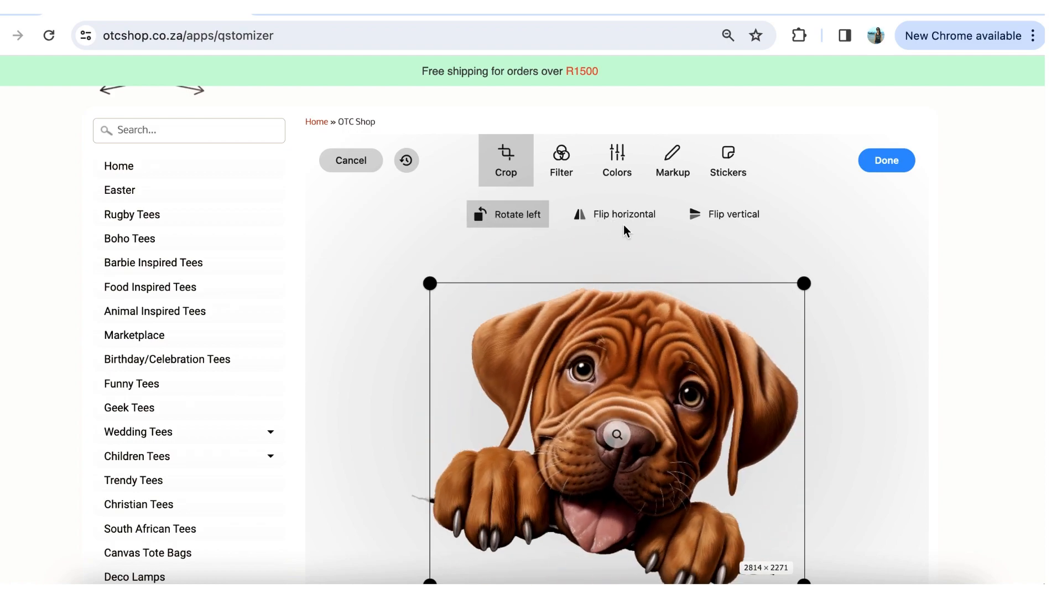
Try flipping the puppy image horizontally and back, and vertically and back
click(617, 216)
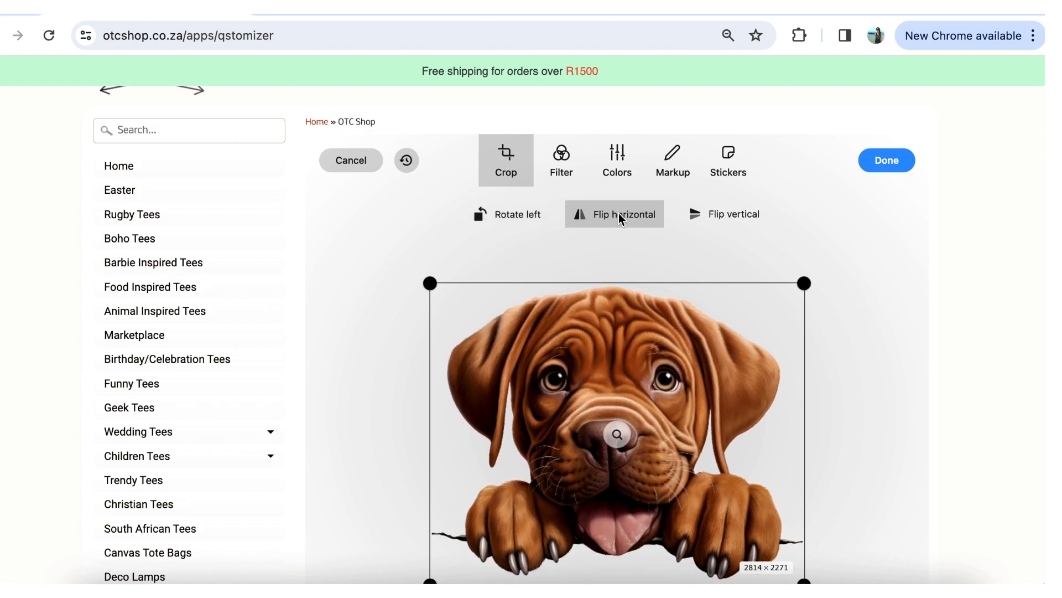
click(619, 213)
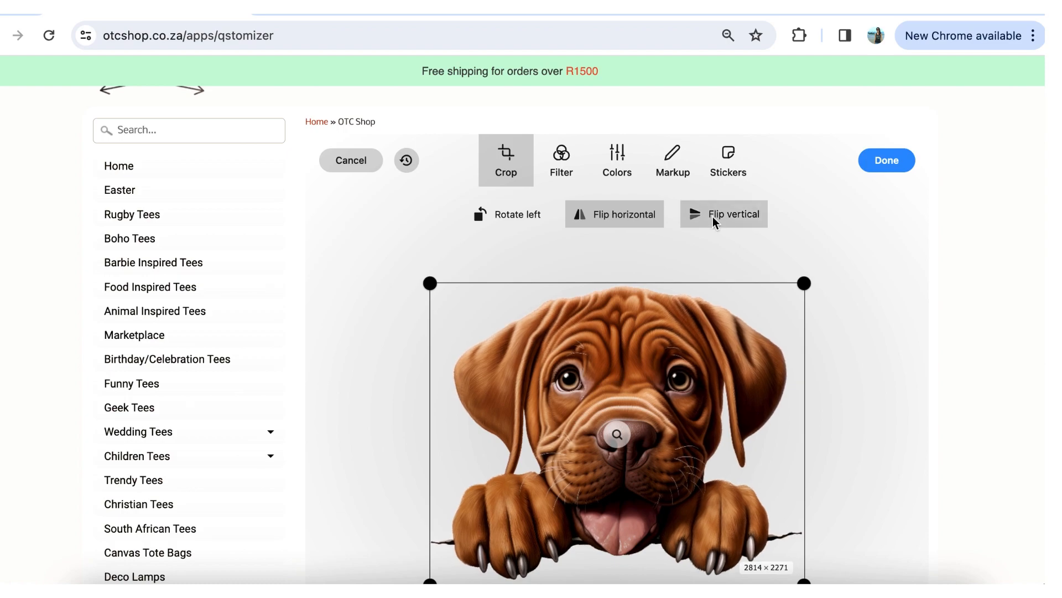
click(712, 216)
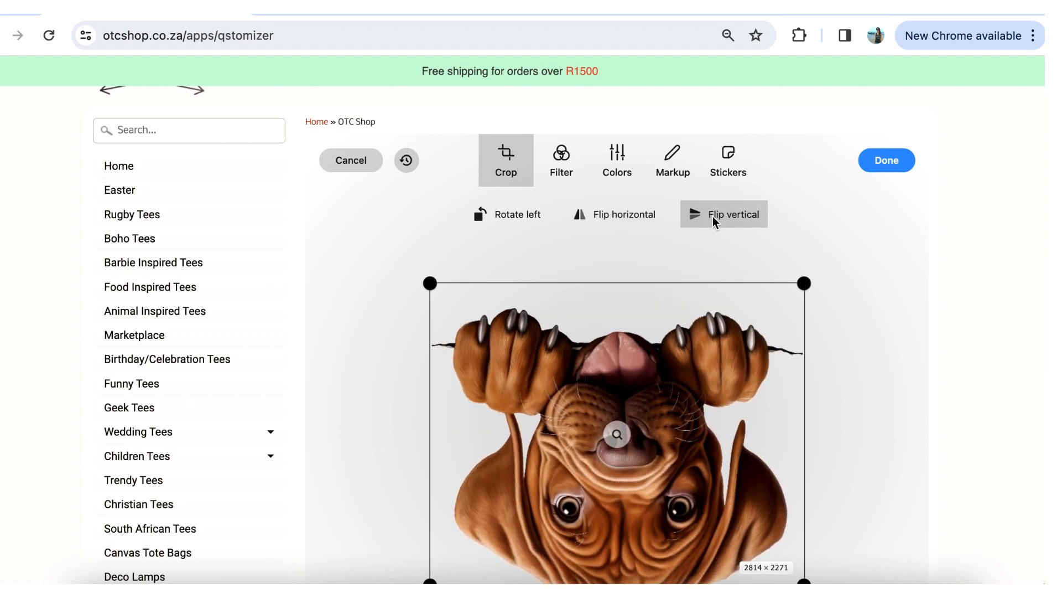
click(713, 215)
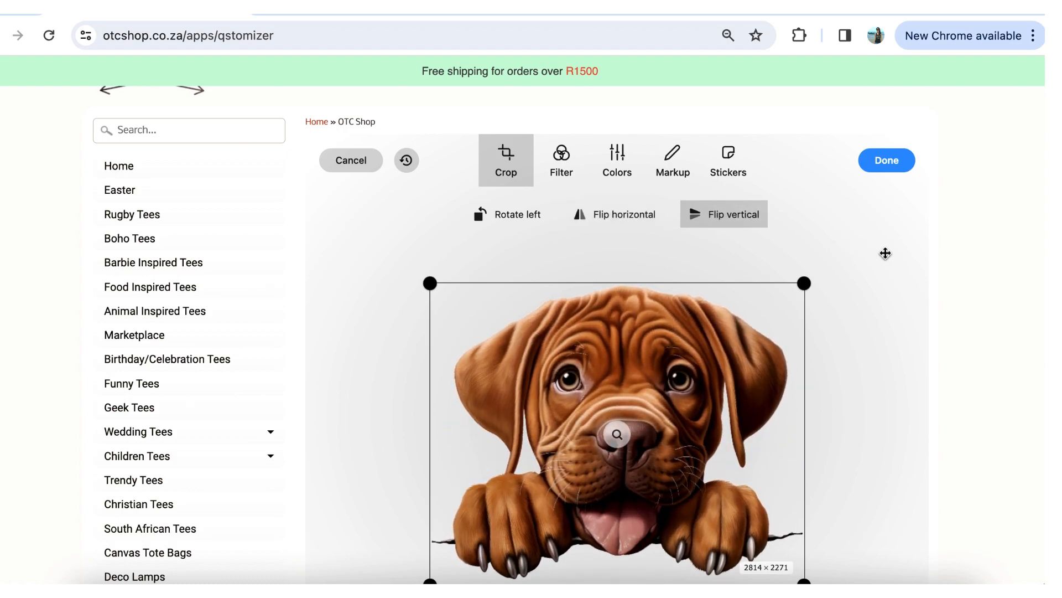
Revert all edits to the puppy image, finish editing, and center the puppy horizontally in the shirt's print area
scroll(959, 275, down, 2)
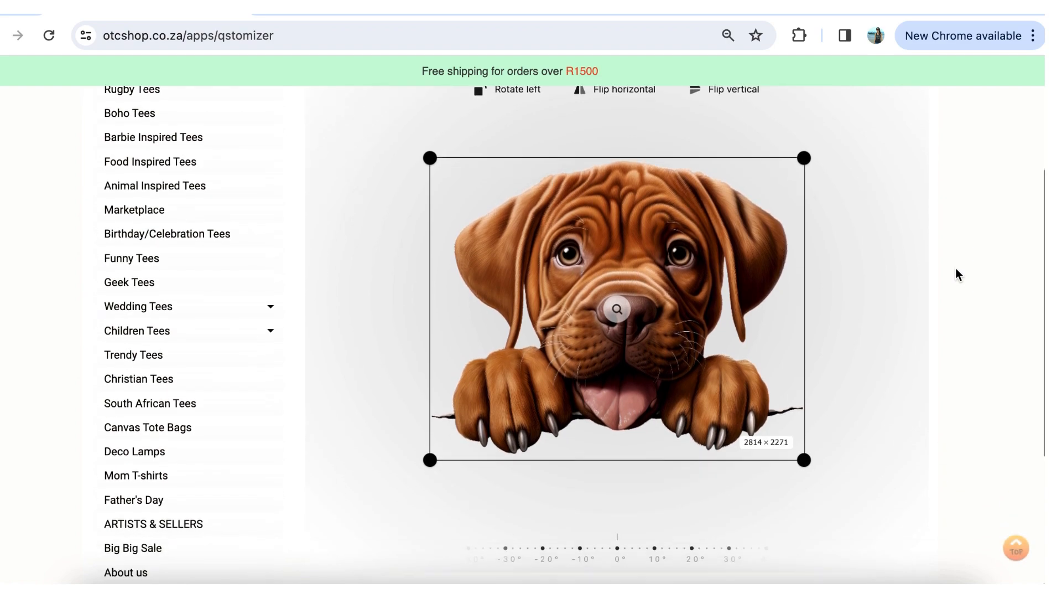
scroll(959, 275, down, 3)
scroll(959, 275, up, 5)
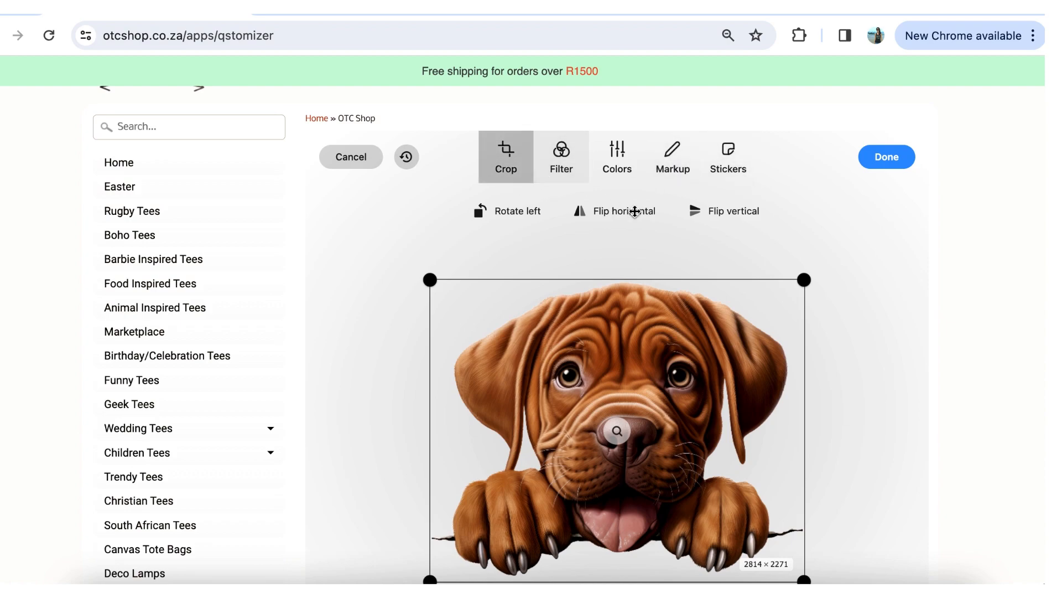
click(407, 157)
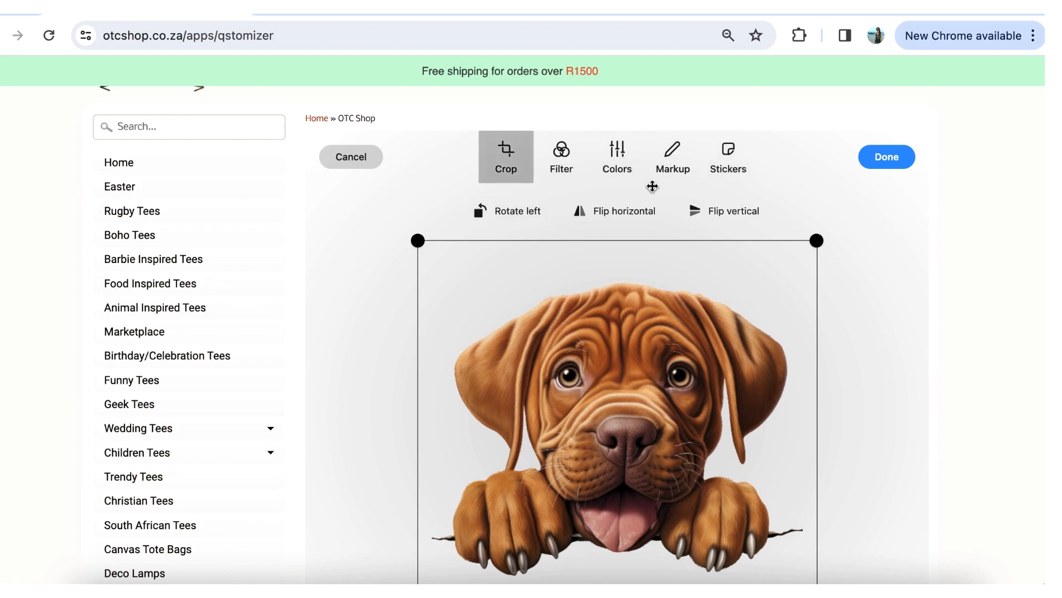
click(888, 158)
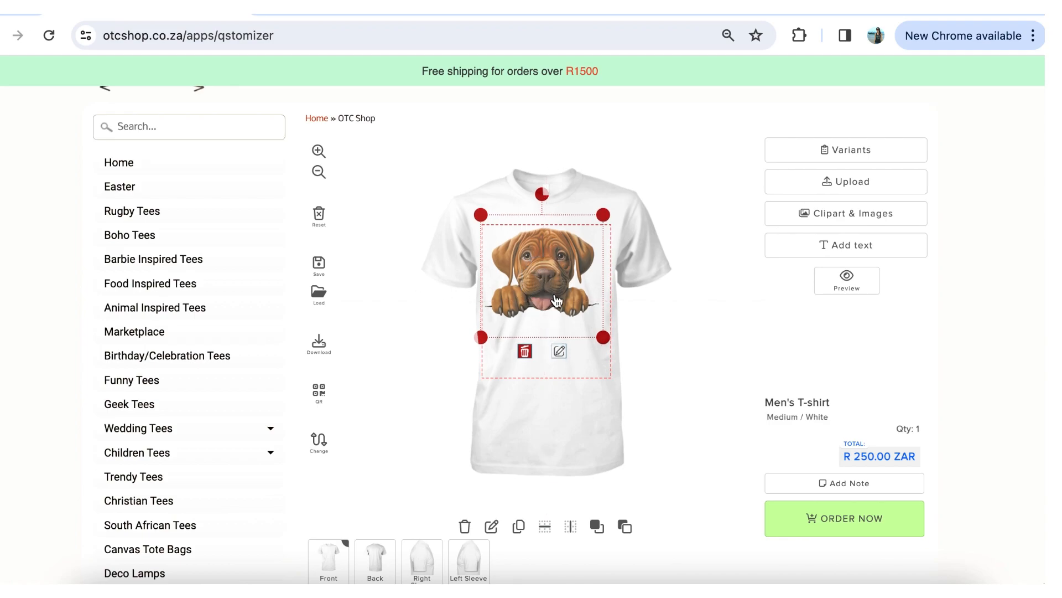
mouse_move(547, 284)
mouse_down()
mouse_move(557, 287)
mouse_move(550, 176)
mouse_move(527, 410)
mouse_move(464, 307)
mouse_move(712, 308)
mouse_move(546, 308)
mouse_move(533, 332)
mouse_move(553, 314)
mouse_move(551, 284)
mouse_up()
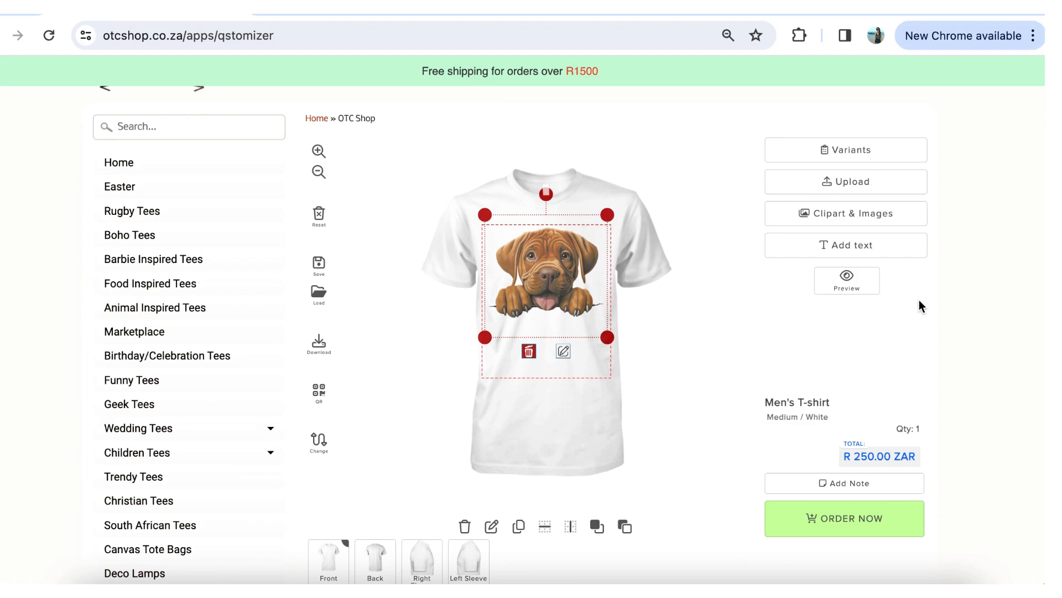
Start a new text element reading "Buddy" in the Glory Sunshine Italic font
click(888, 244)
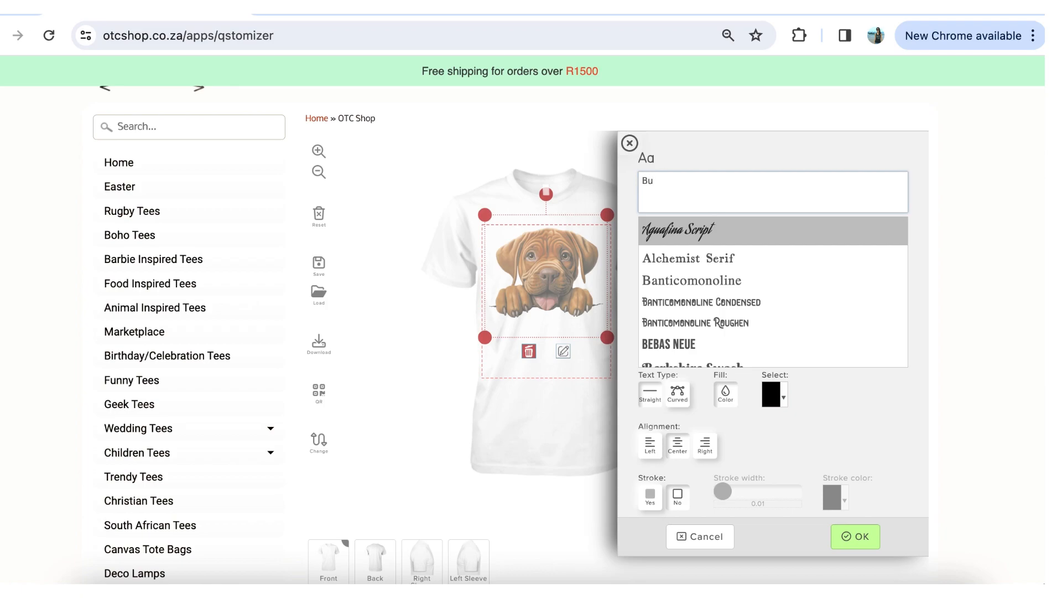
scroll(775, 246, down, 5)
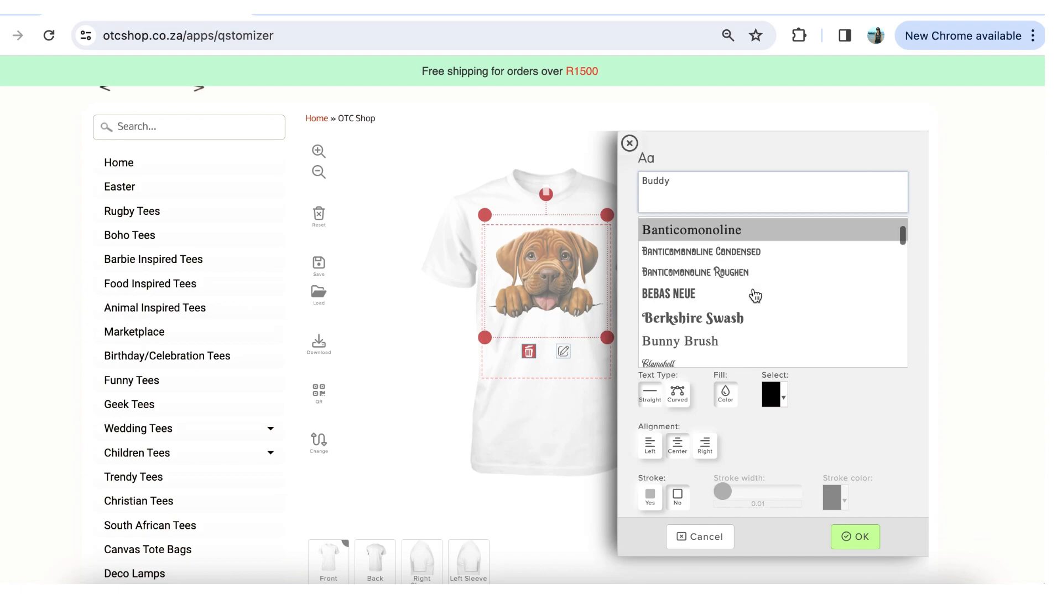
scroll(759, 328, down, 5)
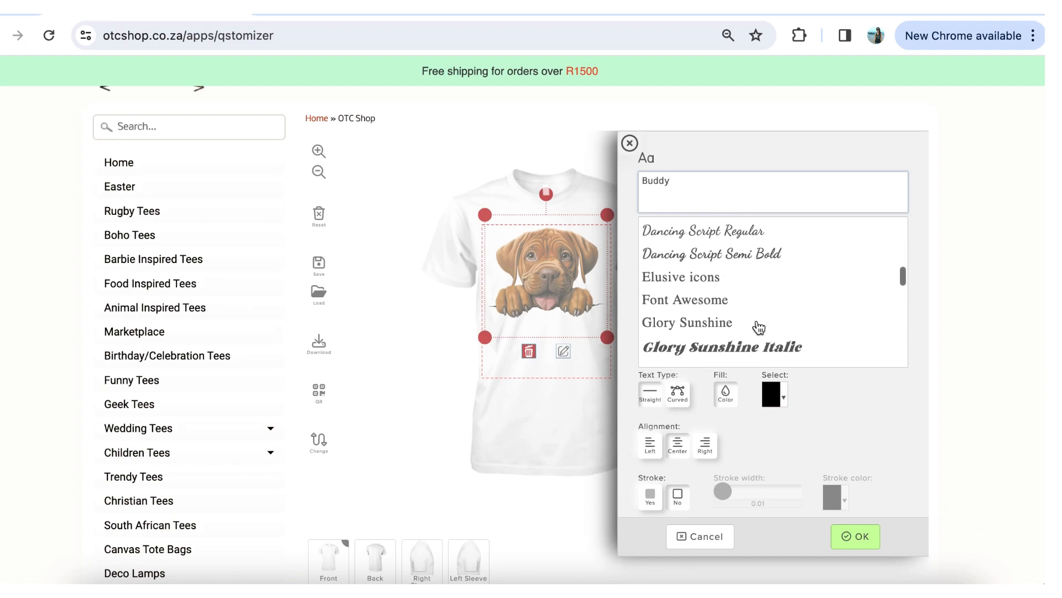
click(768, 236)
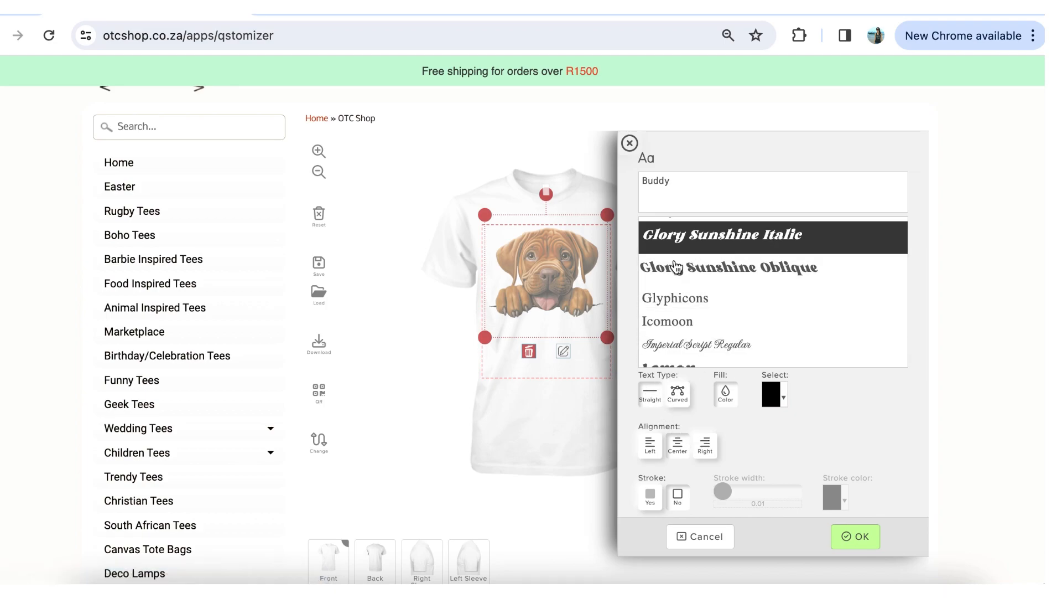
Try the curved text type for "Buddy", return it to straight, and view the fill colors while keeping black
click(679, 394)
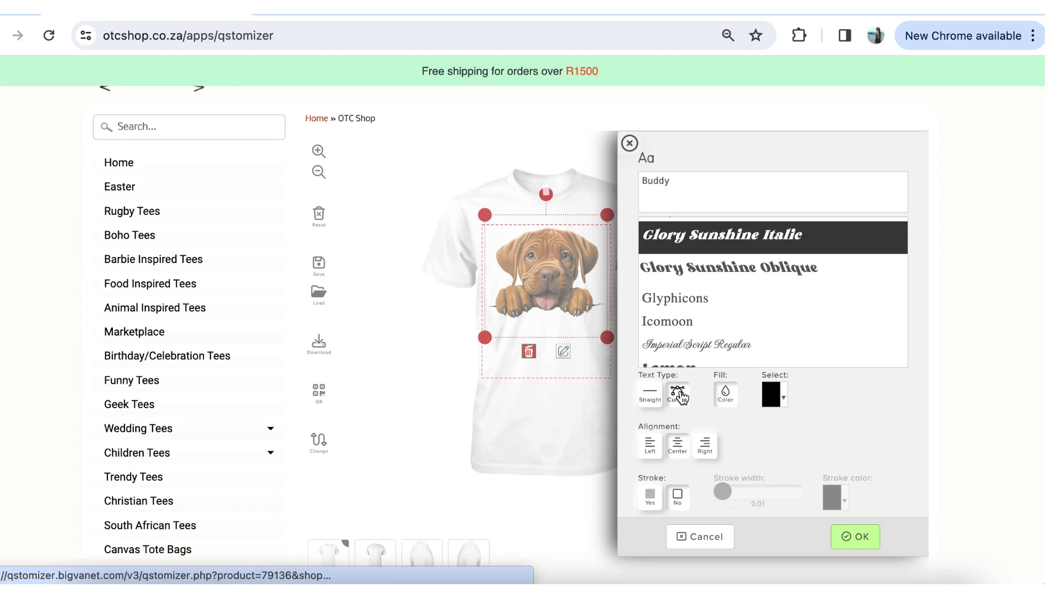
click(649, 393)
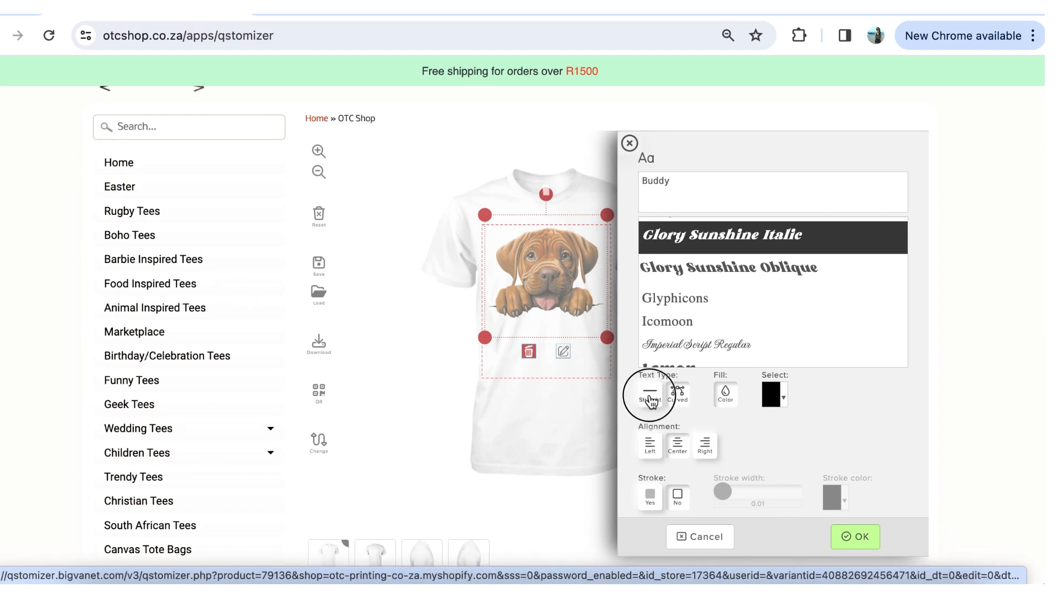
click(788, 395)
click(787, 399)
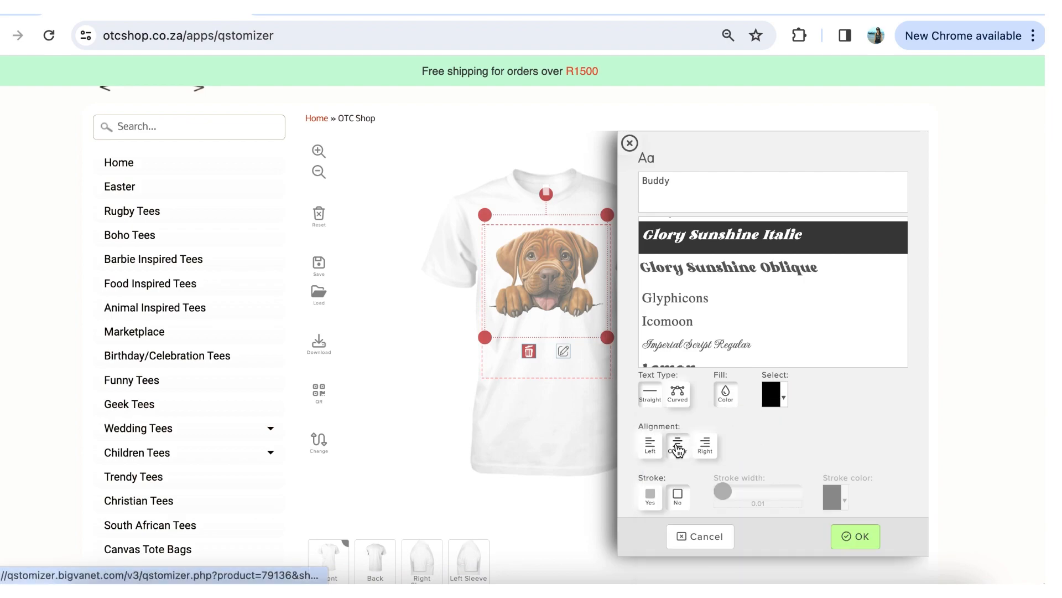
Enable a stroke on the "Buddy" text and set its color to dark orange
scroll(714, 453, down, 3)
click(650, 422)
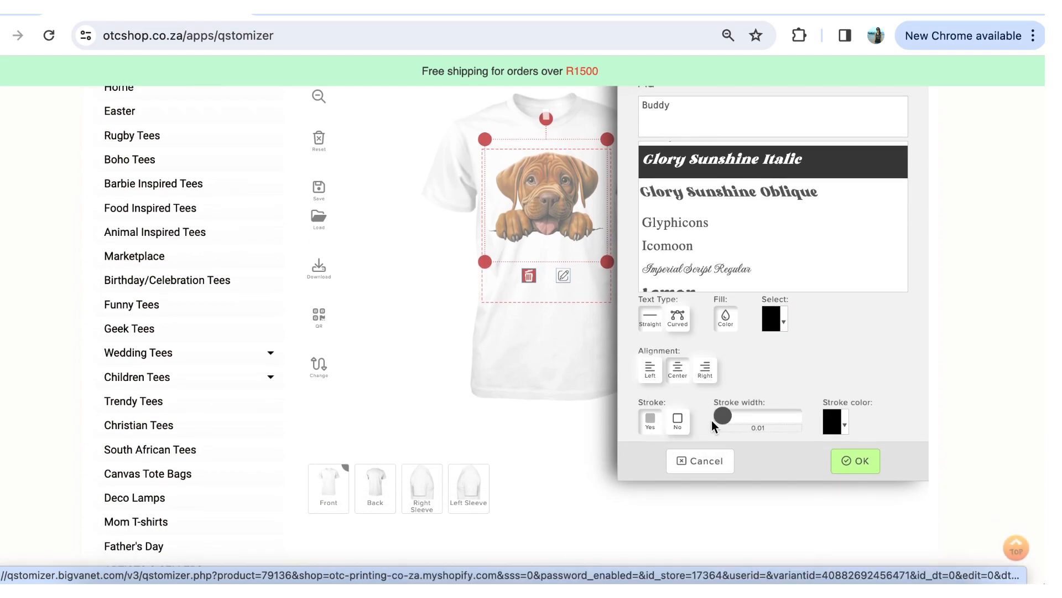
click(835, 422)
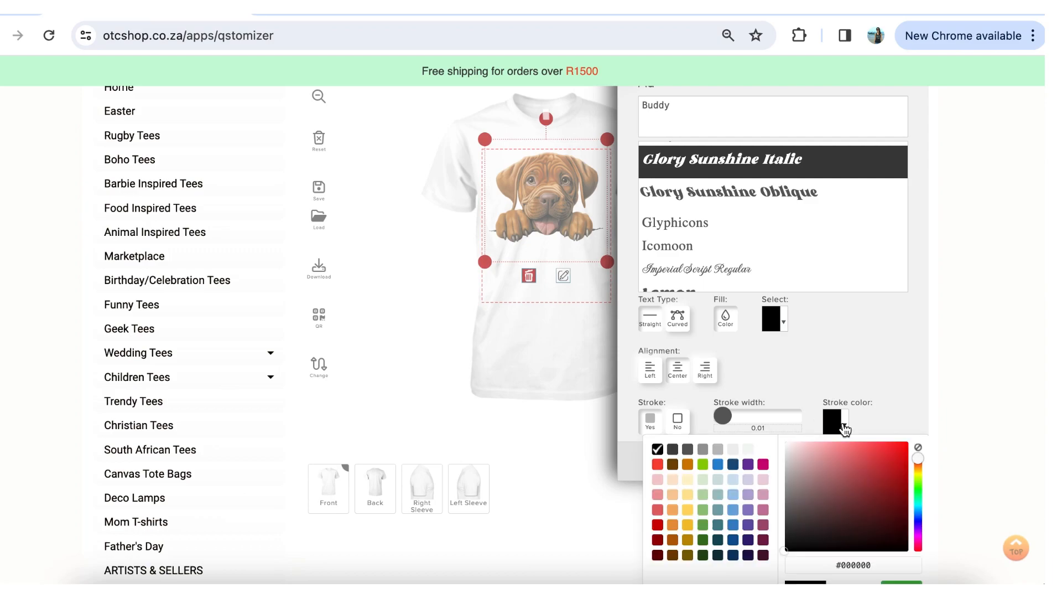
click(689, 466)
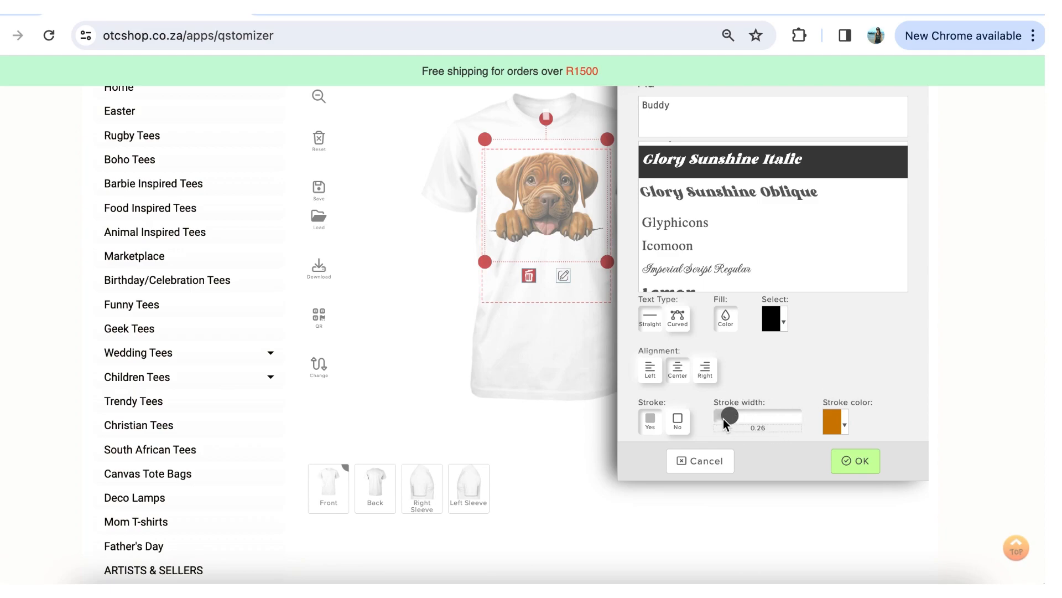
Add the "Buddy" text to the shirt, place it just below the puppy, and scale it to nearly the print area's width
click(855, 462)
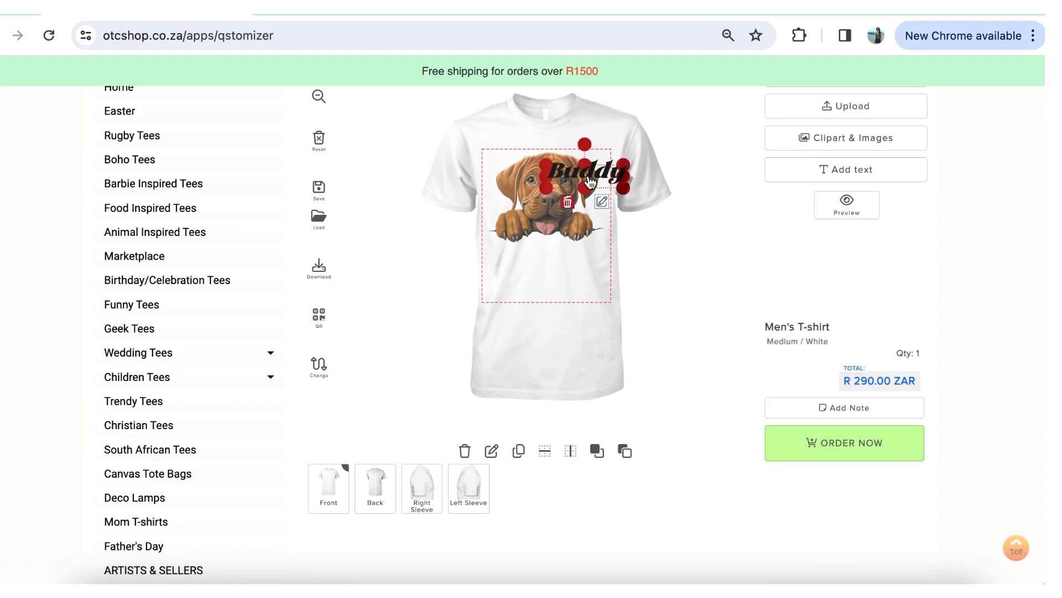
drag(596, 188, 550, 261)
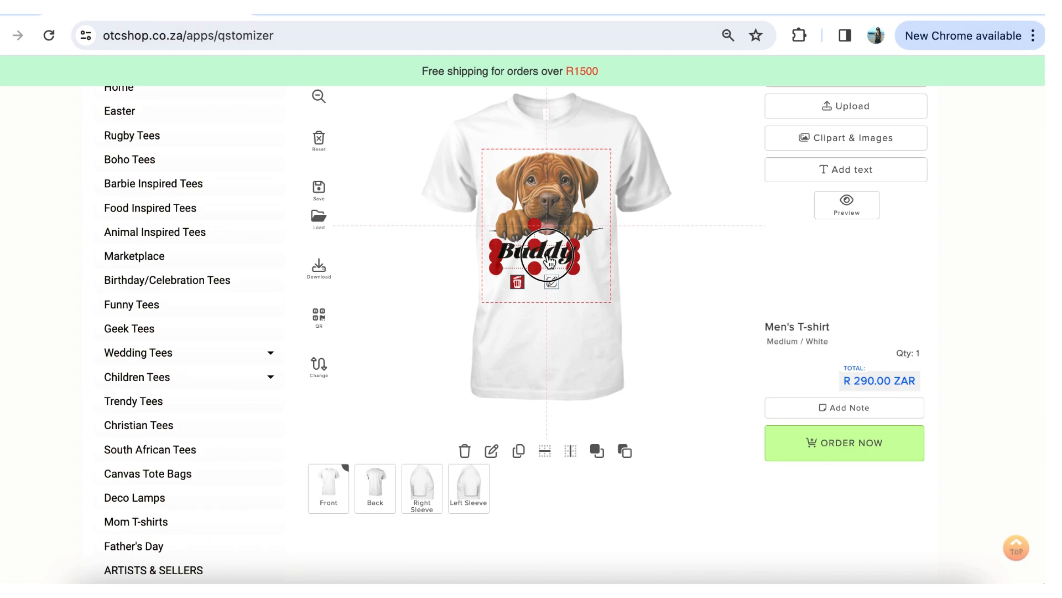
drag(549, 262, 458, 288)
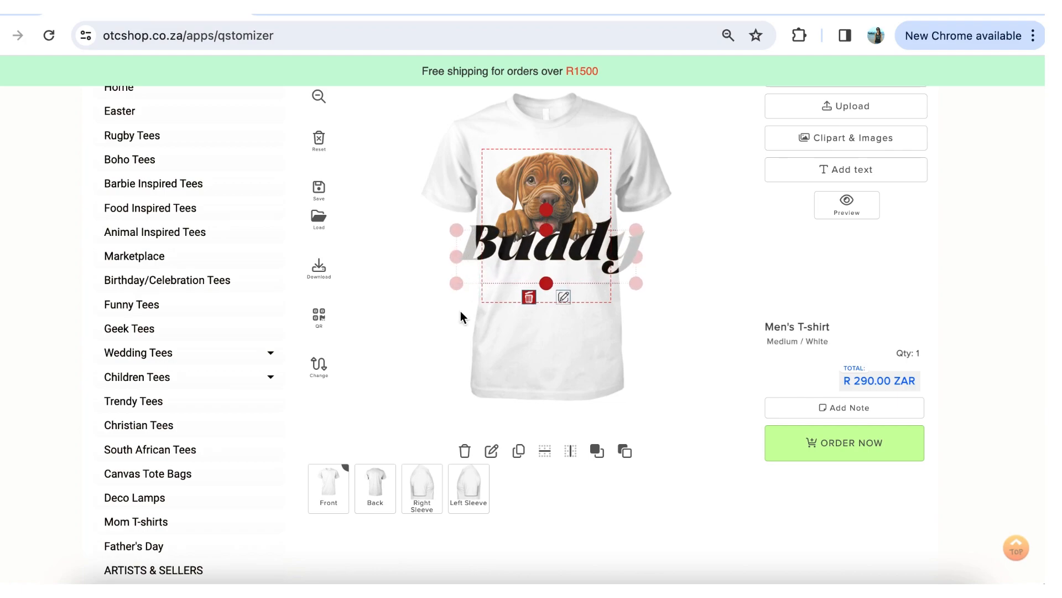
click(458, 283)
drag(458, 280, 465, 287)
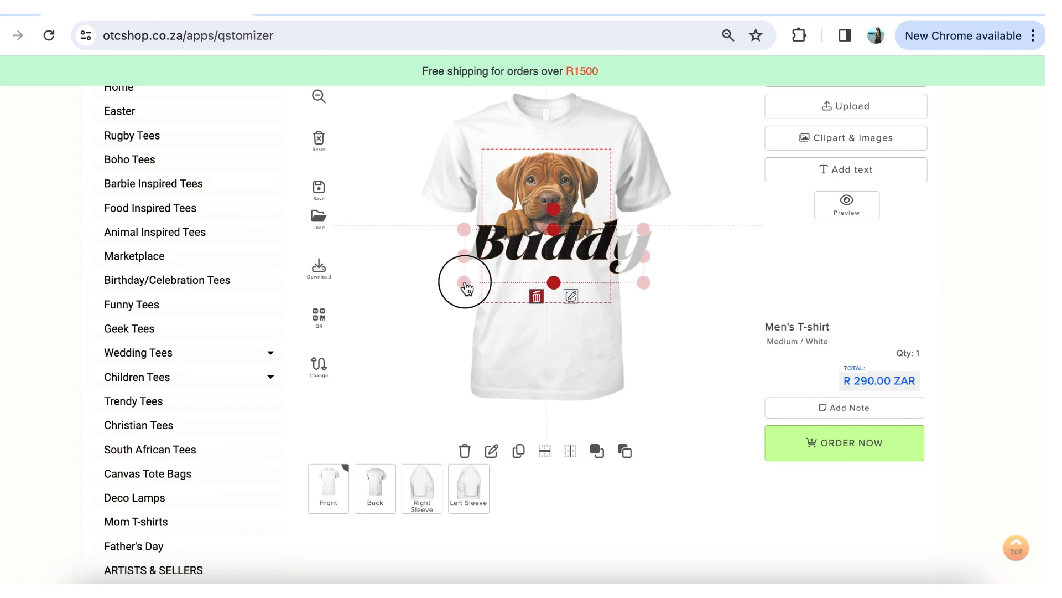
drag(644, 282, 564, 258)
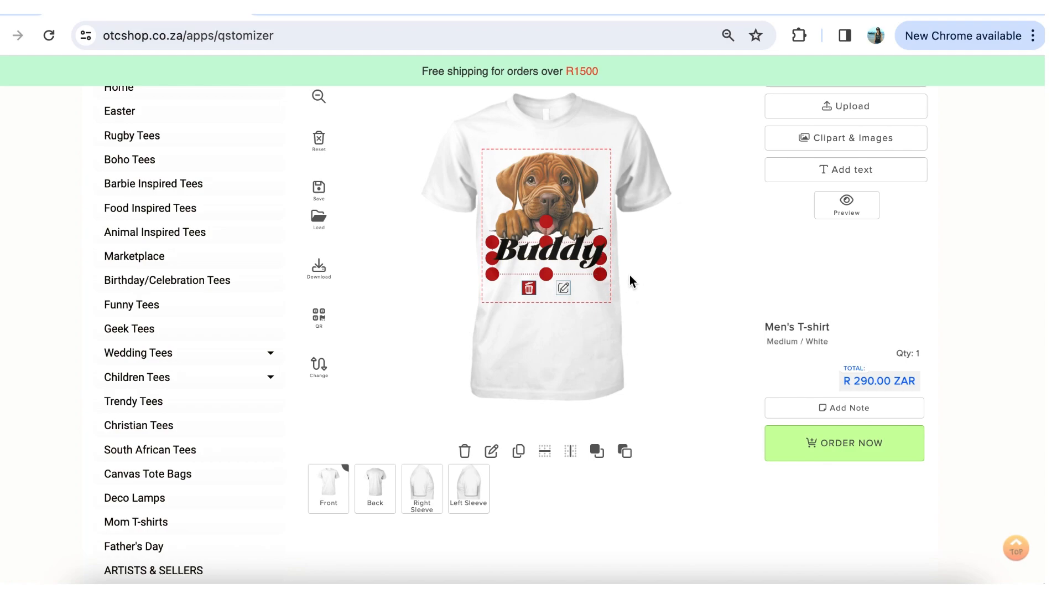
Edit the "Buddy" text's stroke and set its width to 67
click(564, 287)
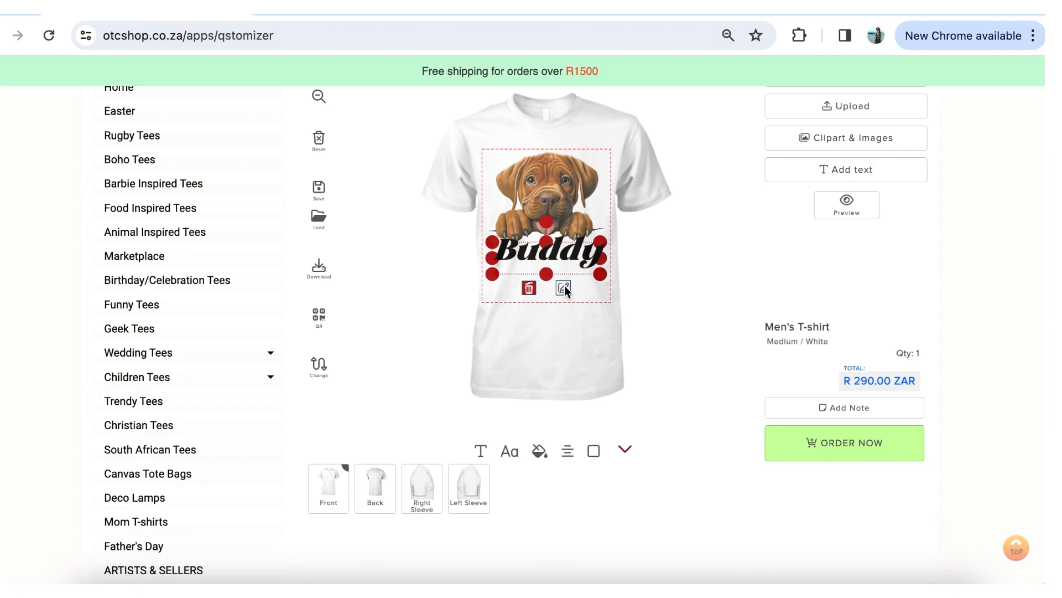
click(595, 452)
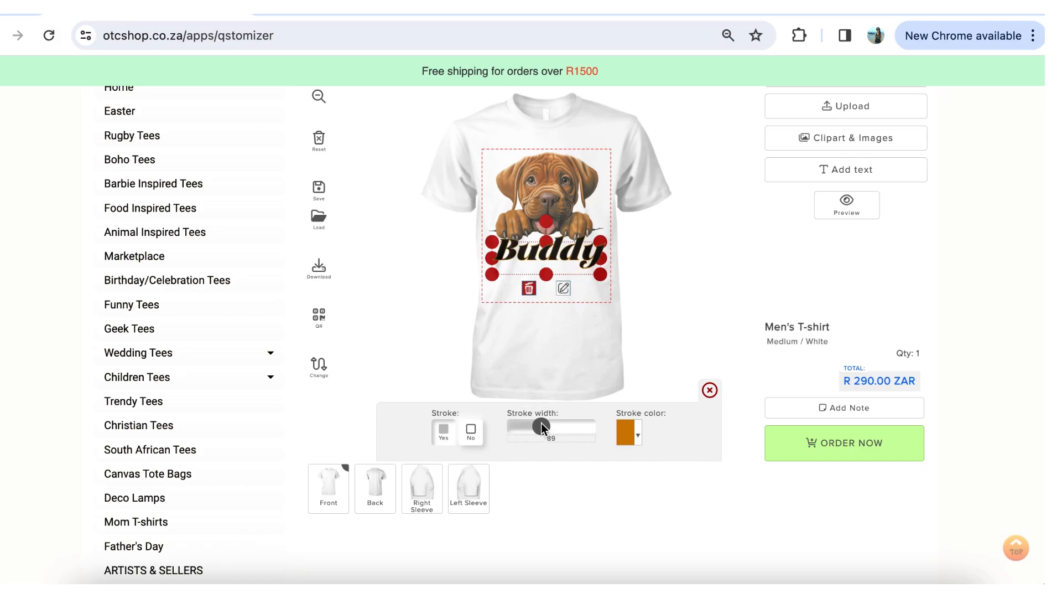
mouse_move(542, 424)
mouse_down()
mouse_move(574, 424)
mouse_move(515, 425)
mouse_up()
click(710, 389)
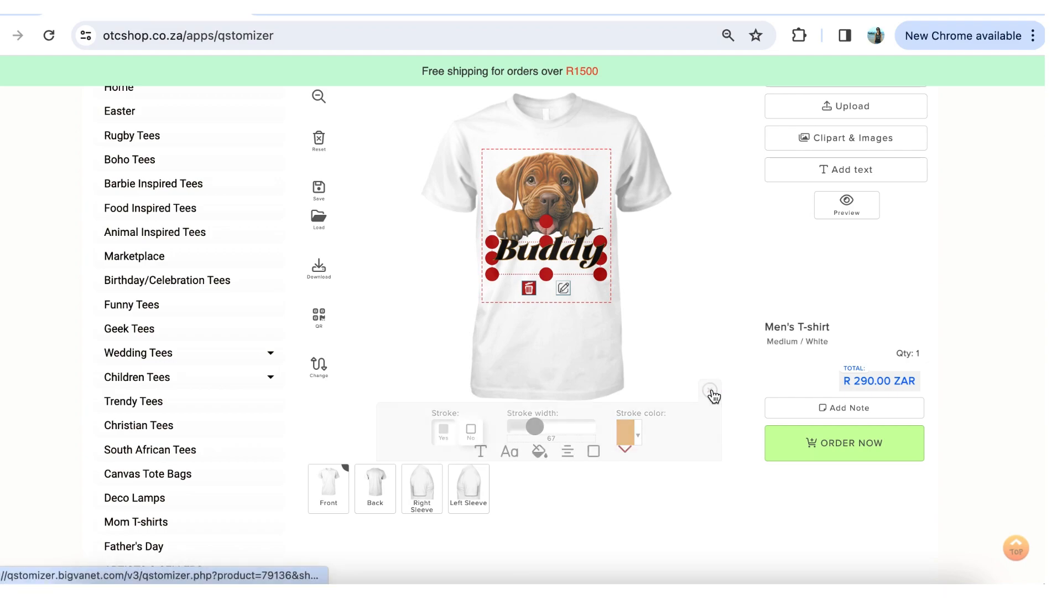
Examine the text content and font options for the "Buddy" element without changing them
click(481, 451)
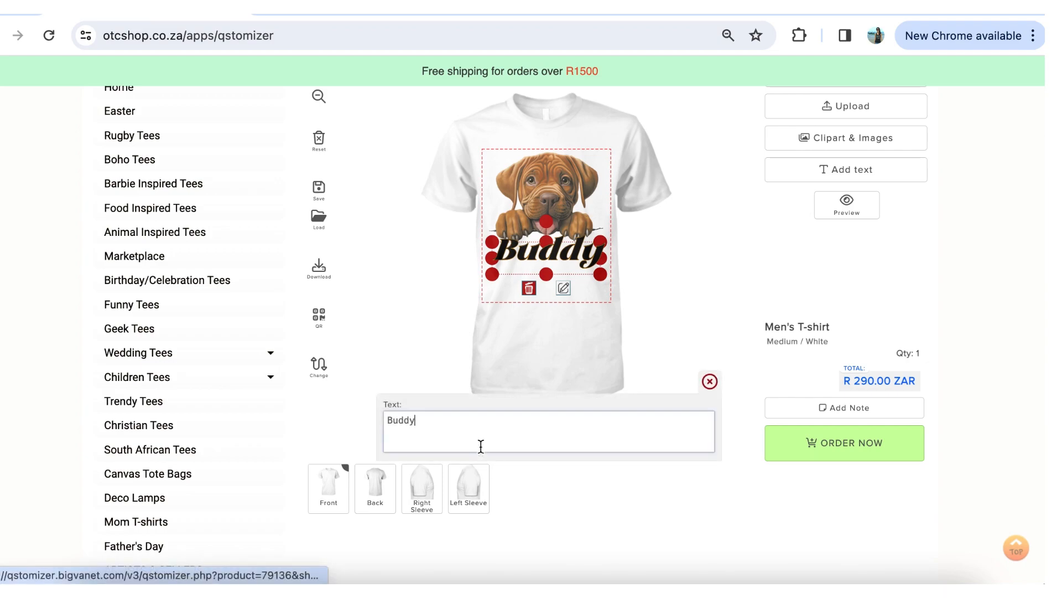
click(710, 382)
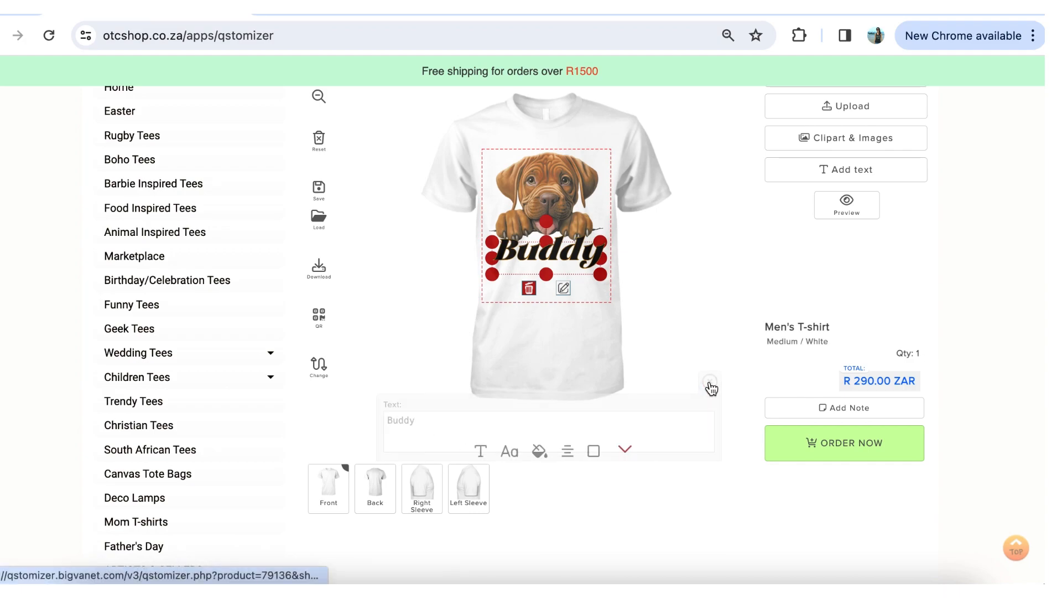
click(510, 451)
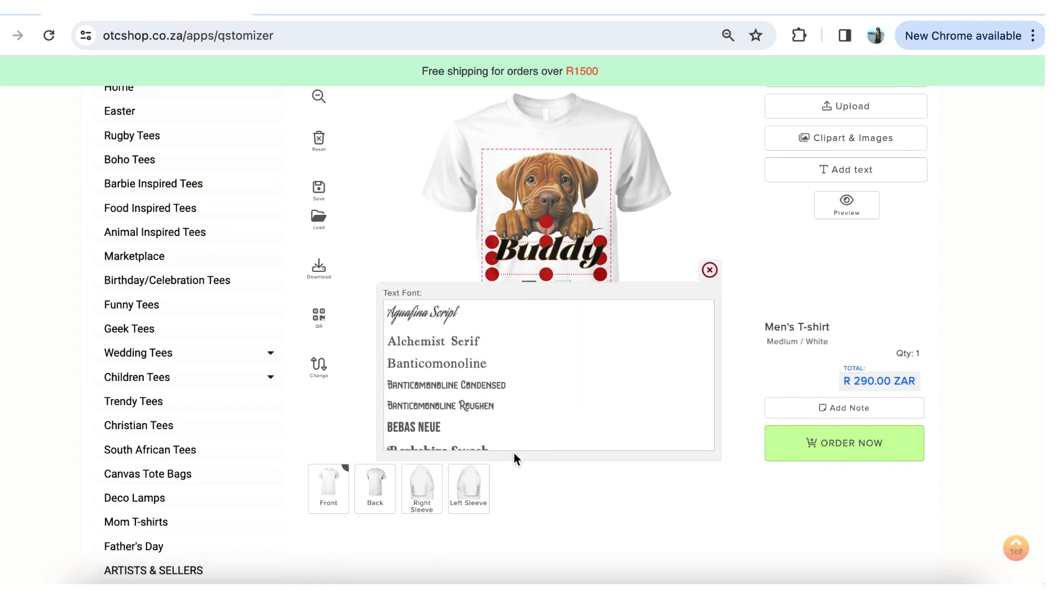
click(710, 270)
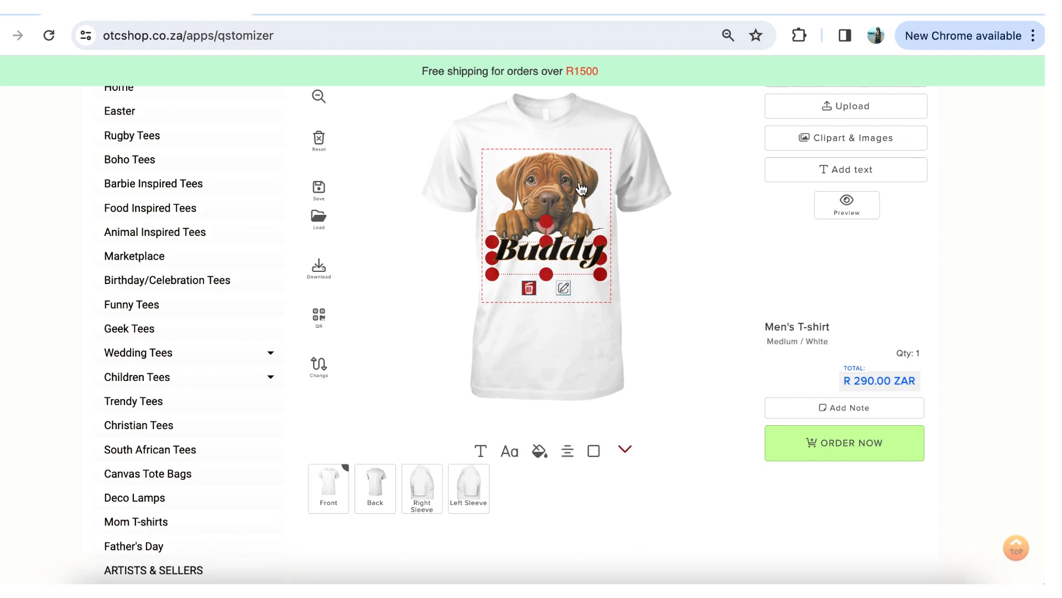
Preview the shirt, nudge the "Buddy" text slightly left beneath the puppy, and preview the design again
click(855, 217)
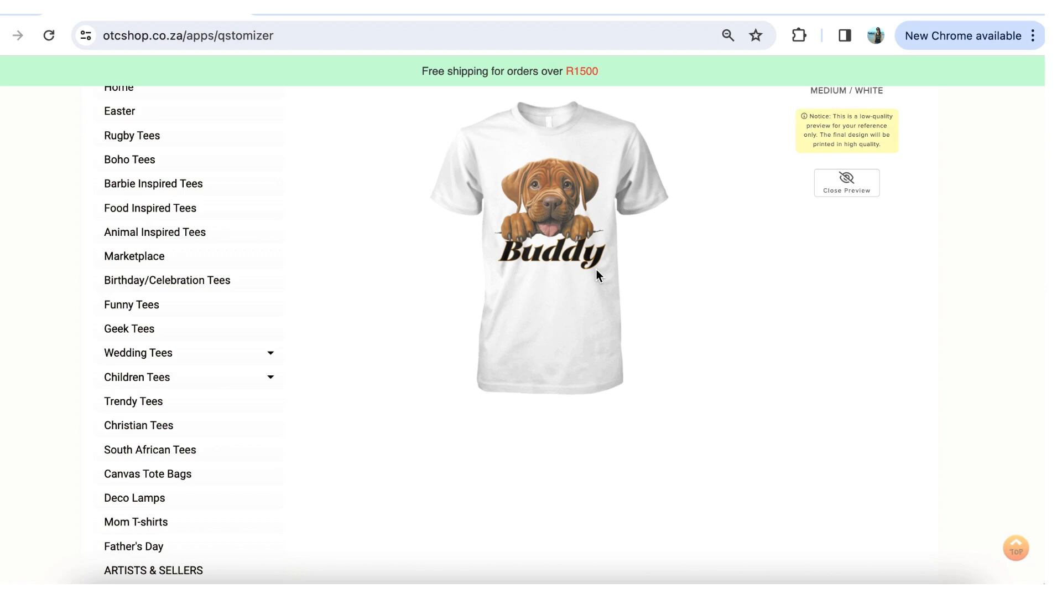
click(847, 185)
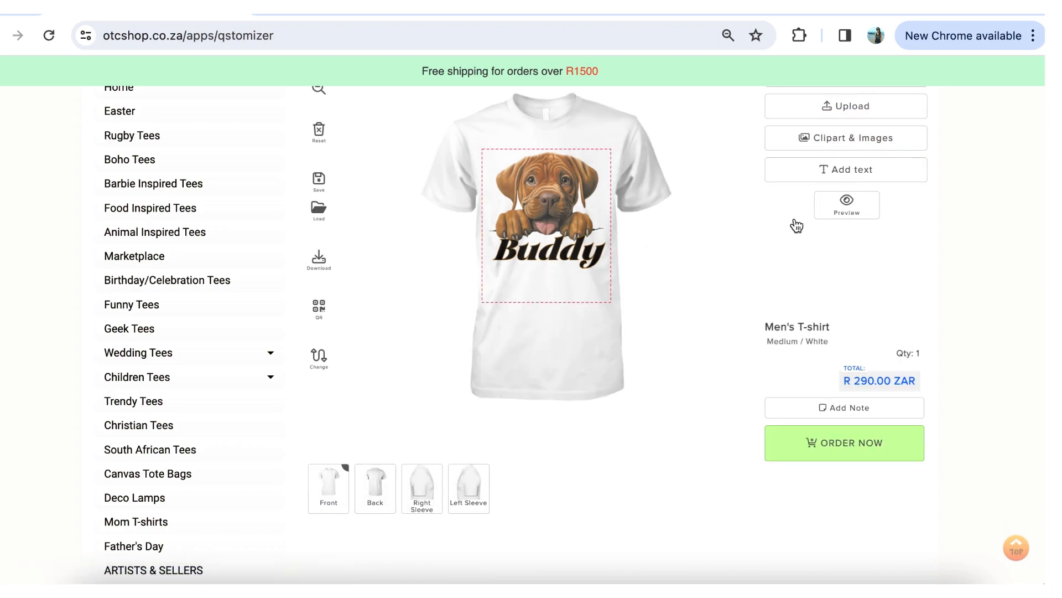
click(590, 256)
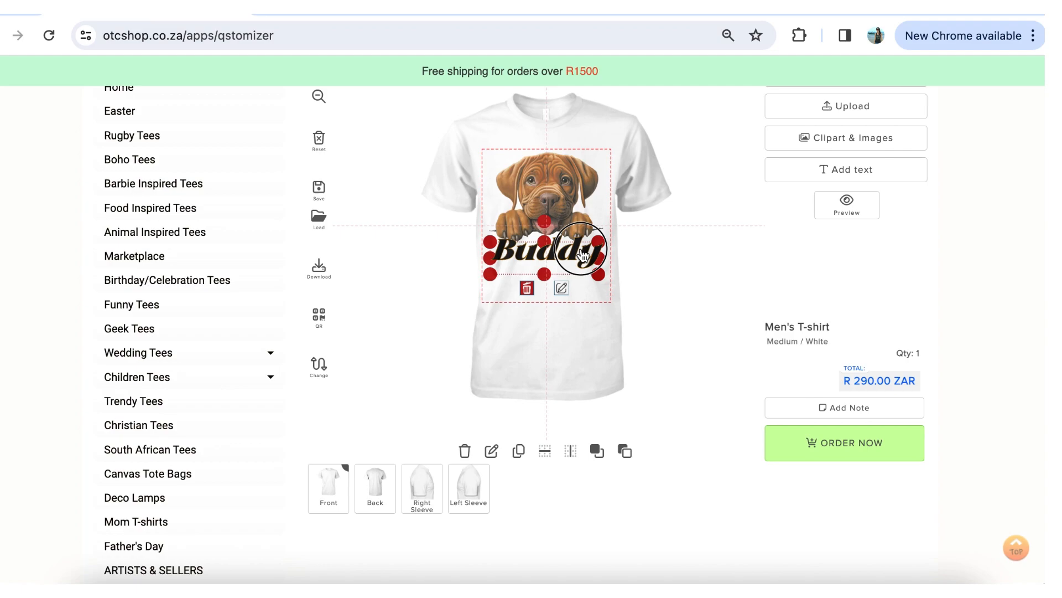
drag(581, 249, 580, 249)
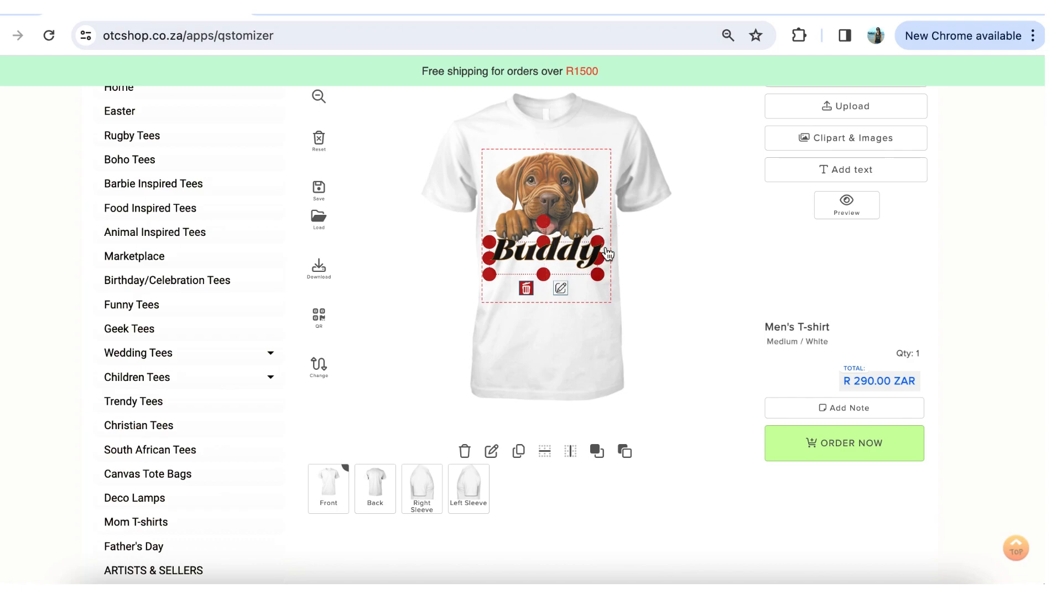
click(841, 212)
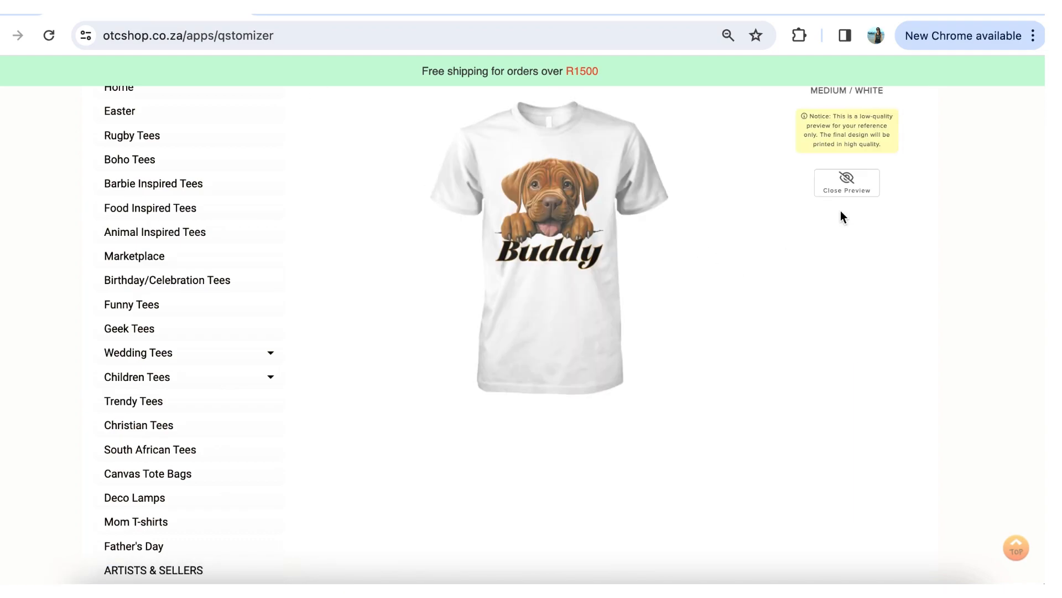
click(861, 193)
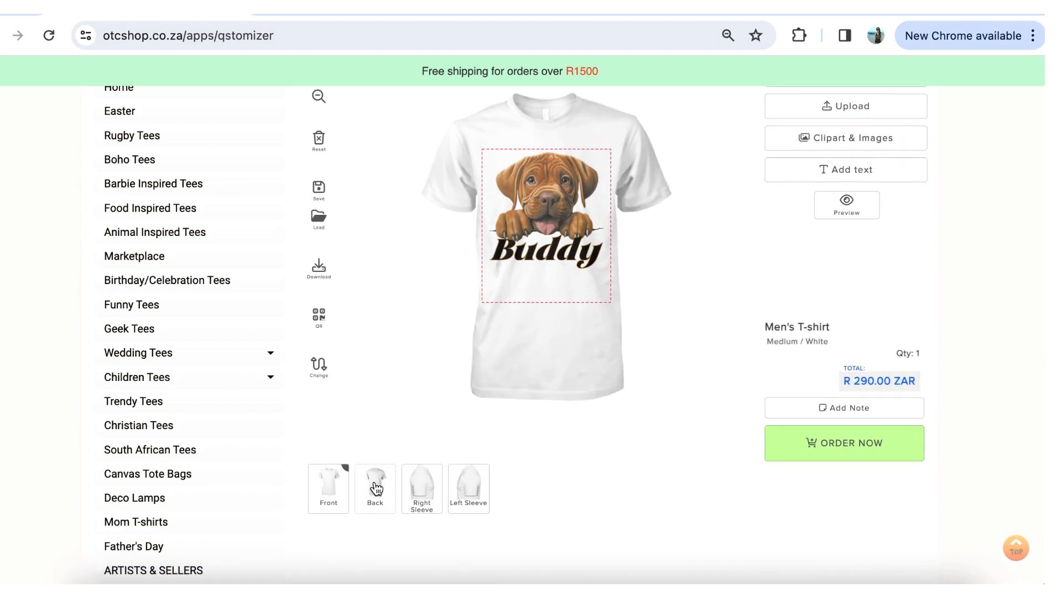
View the print areas on the shirt's back, right sleeve and left sleeve, and return to the front
click(382, 500)
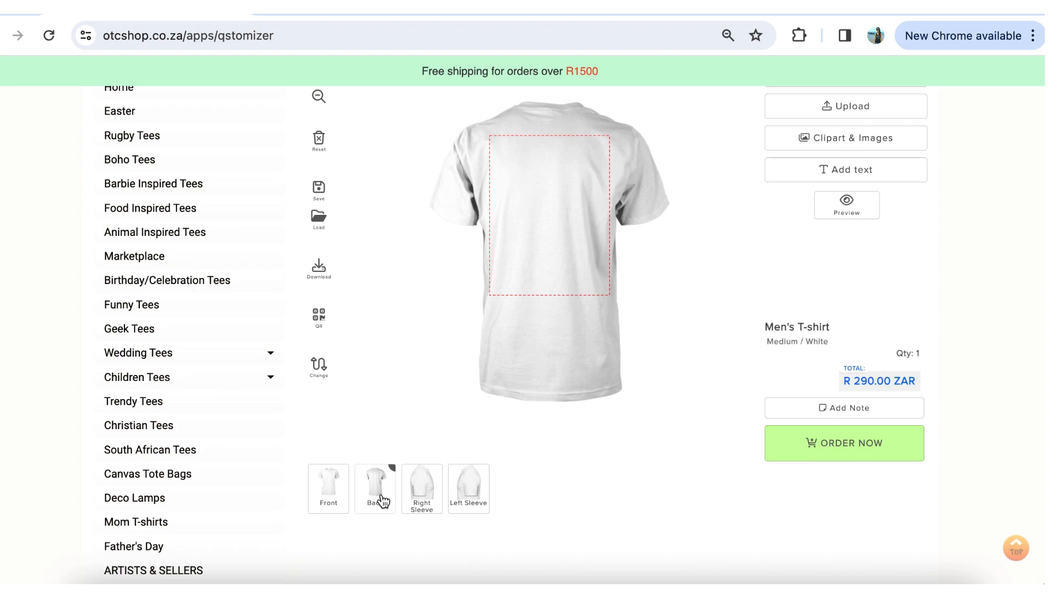
click(423, 494)
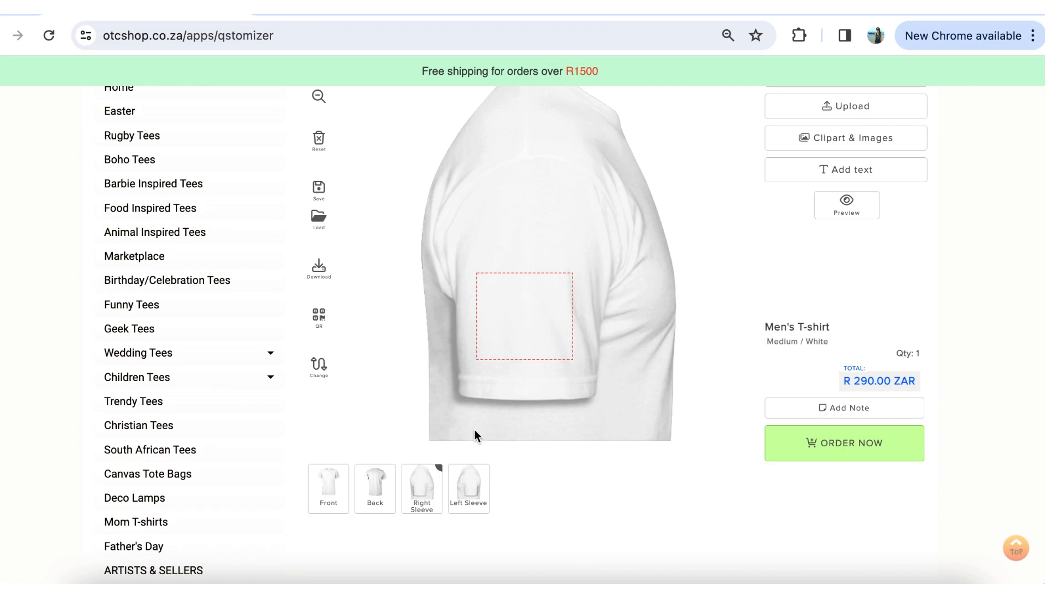
click(467, 490)
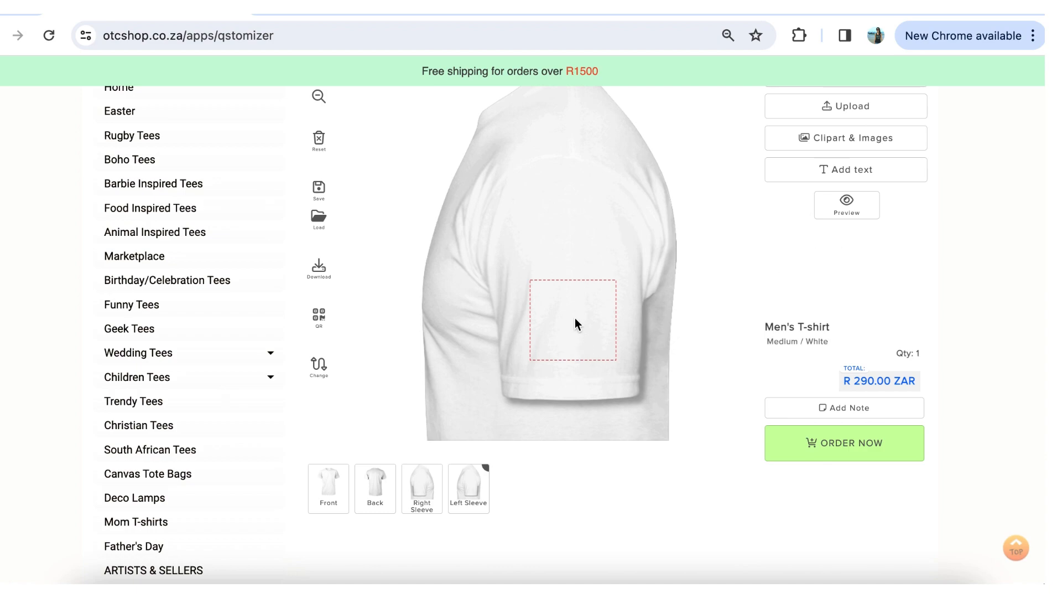
click(371, 484)
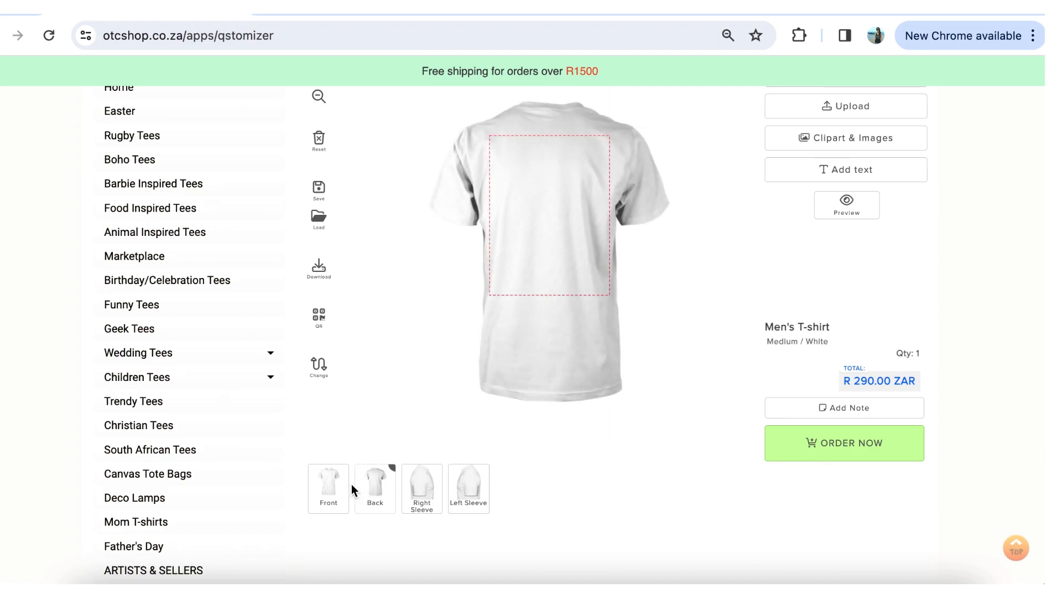
click(339, 490)
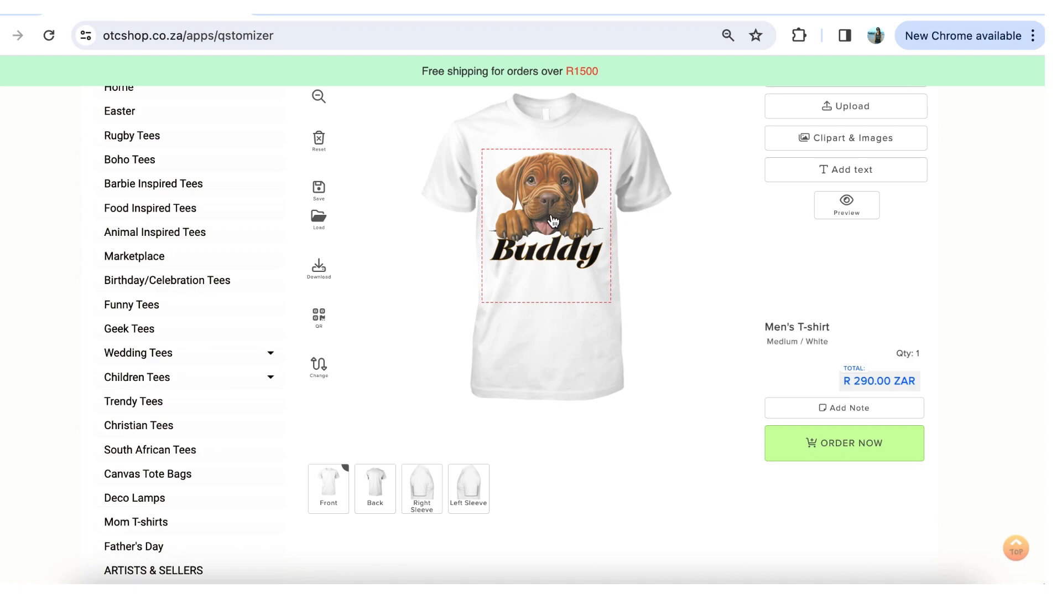
Open the design note for special instructions and close it with the note left empty
click(836, 407)
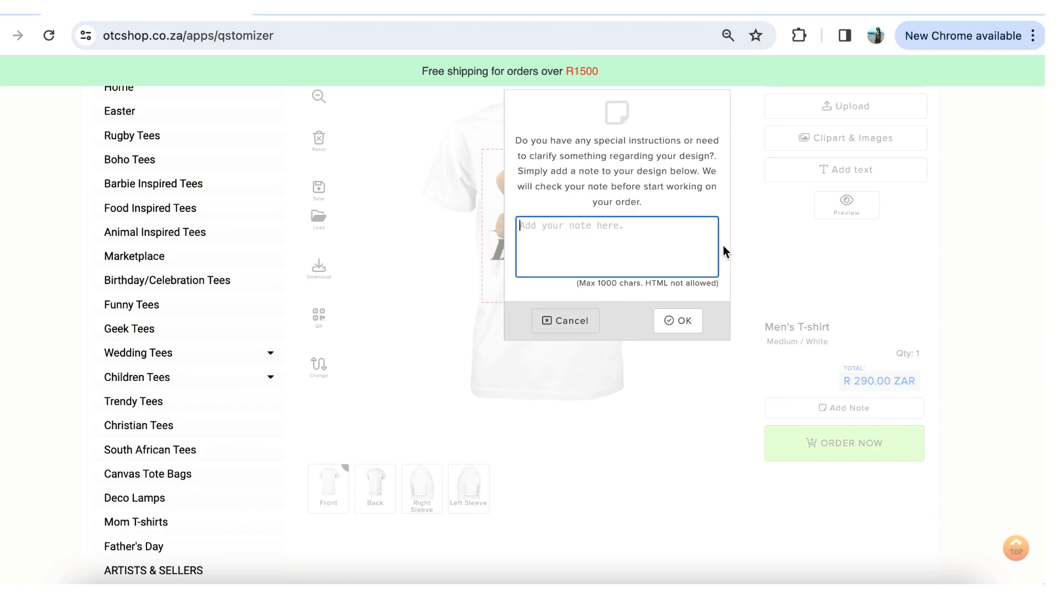
click(684, 329)
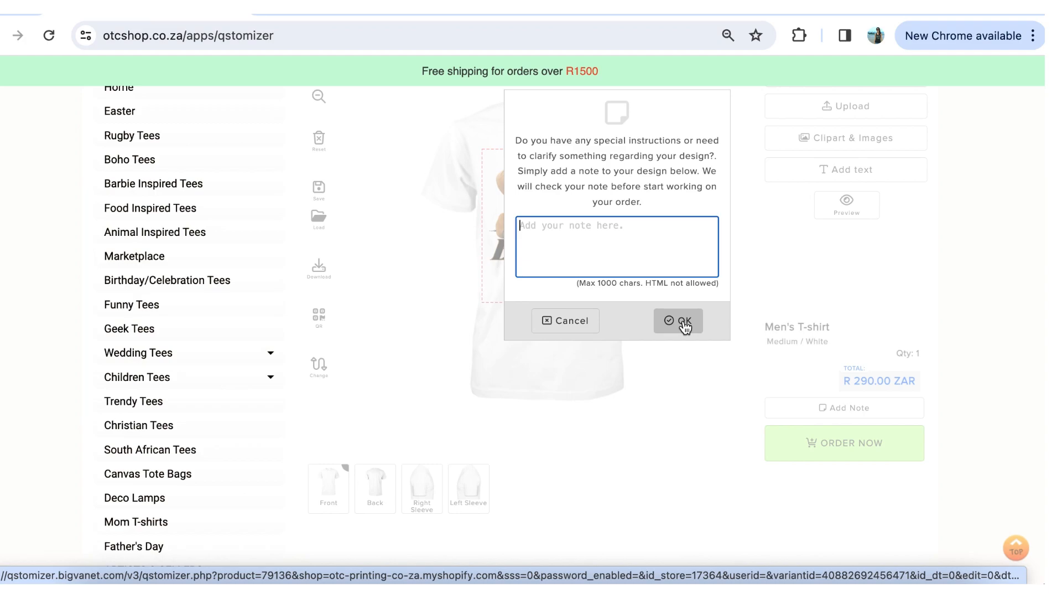
click(685, 327)
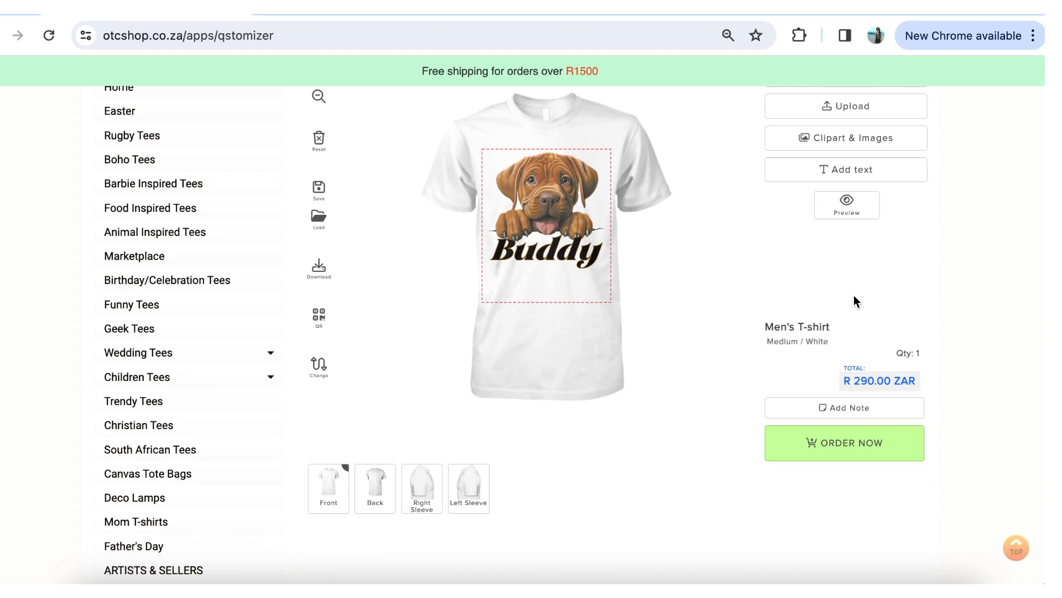
Order the T-shirt by agreeing to the original-artwork declaration, and accept the terms and conditions in the cart
scroll(856, 295, up, 2)
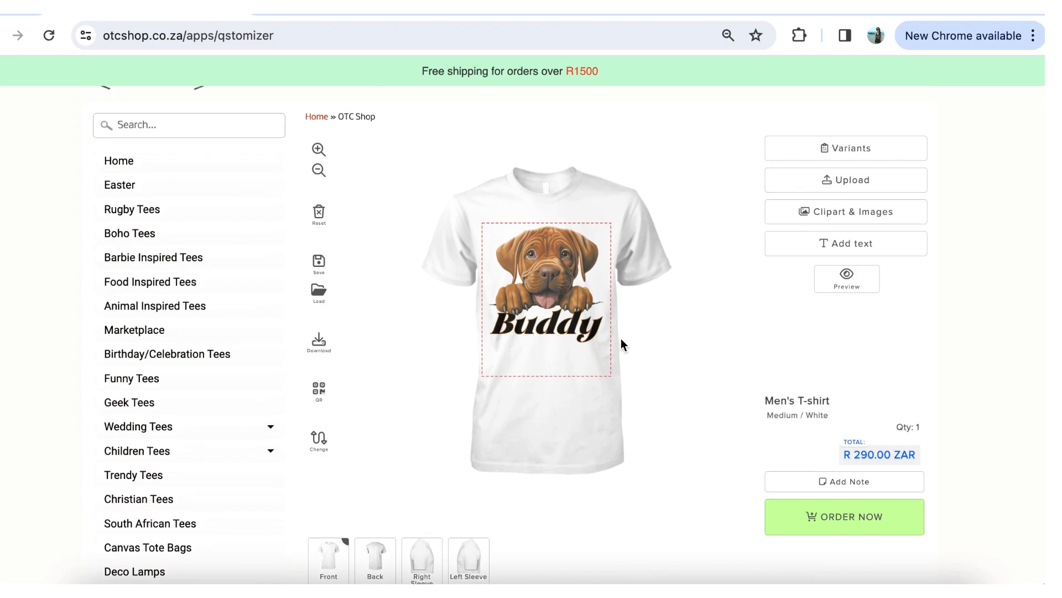
click(852, 515)
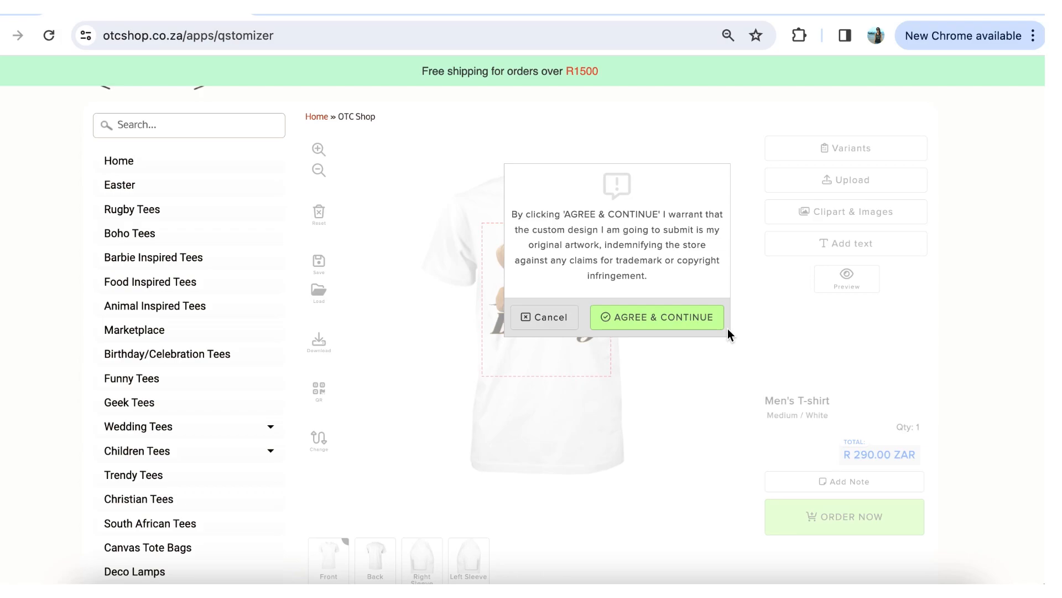
click(670, 319)
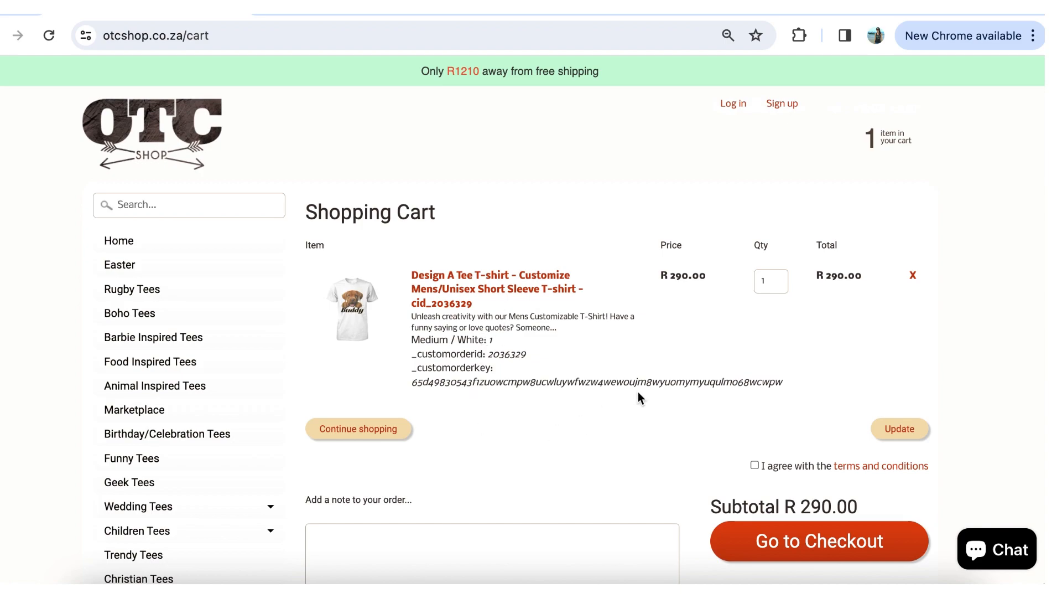
scroll(639, 397, down, 1)
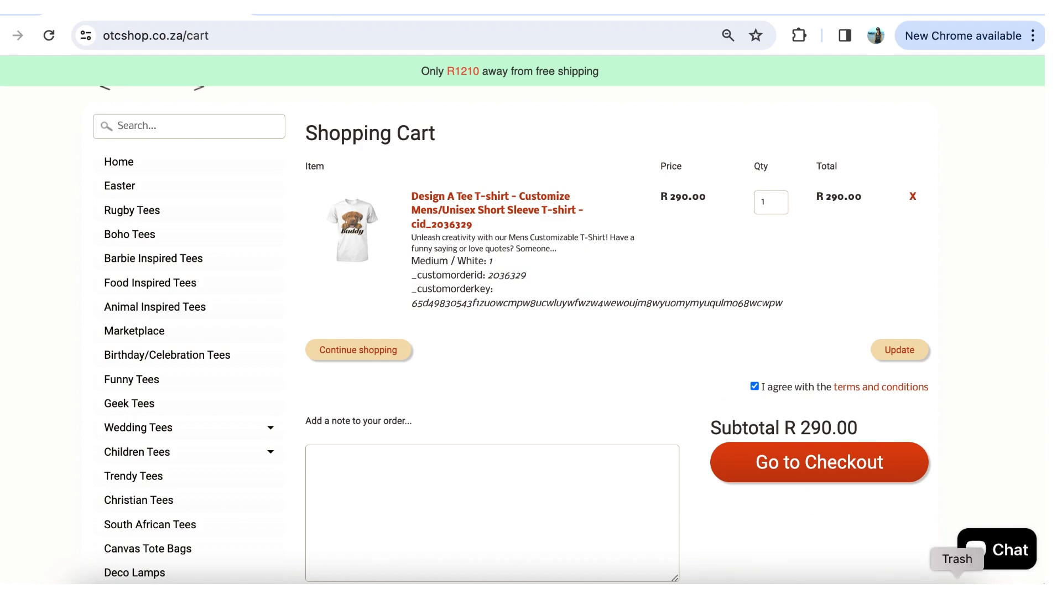
click(792, 592)
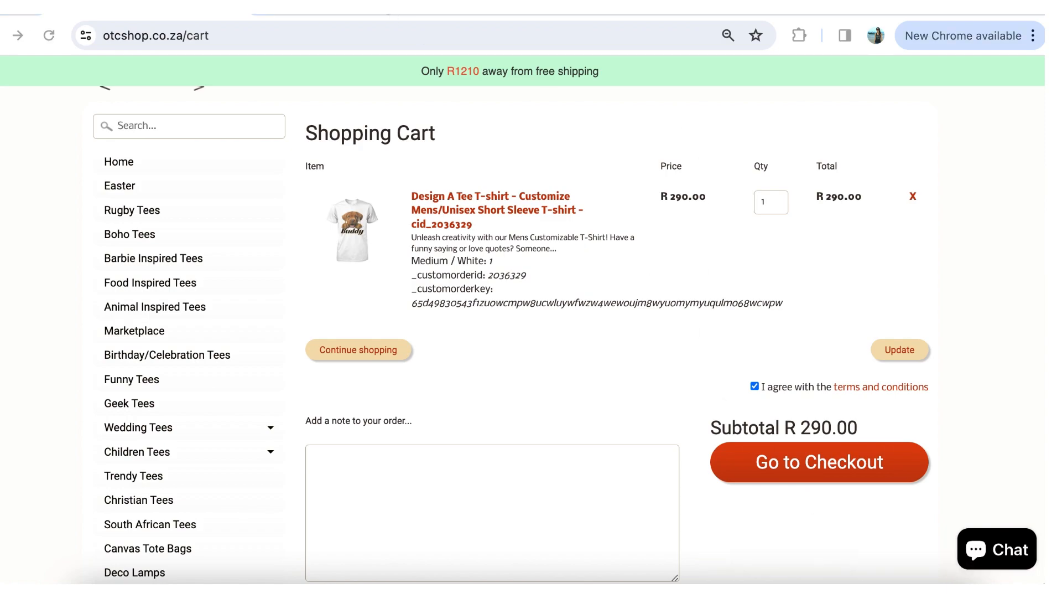